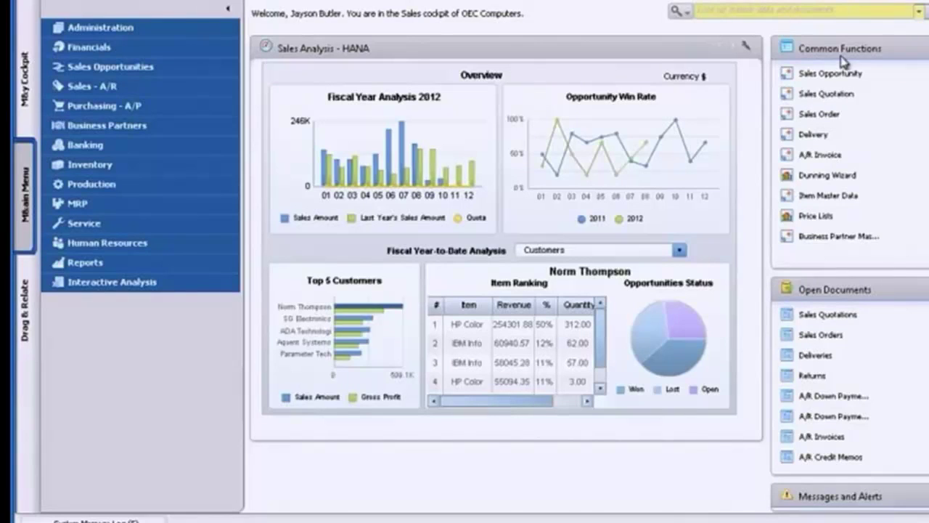
Open the Cash Flow Forecast, maximize its window and inspect the net balance point for October
click(819, 0)
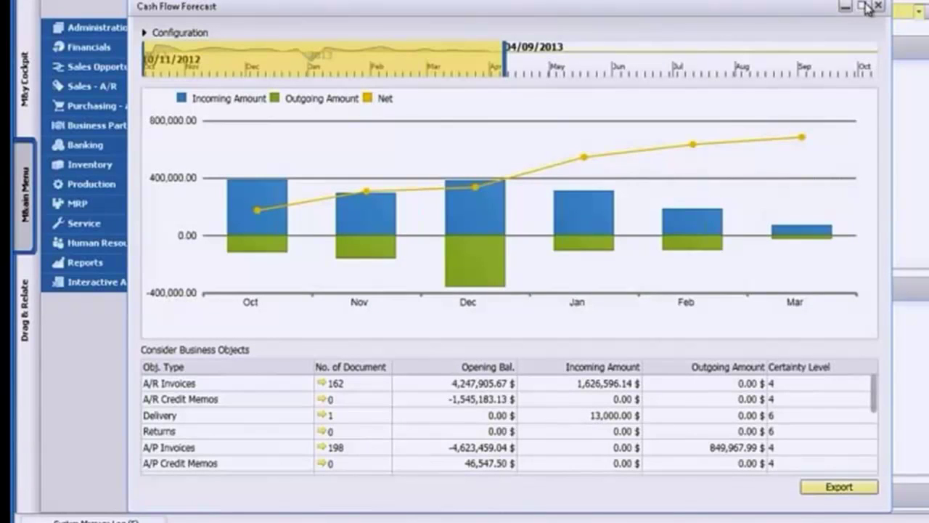
click(866, 8)
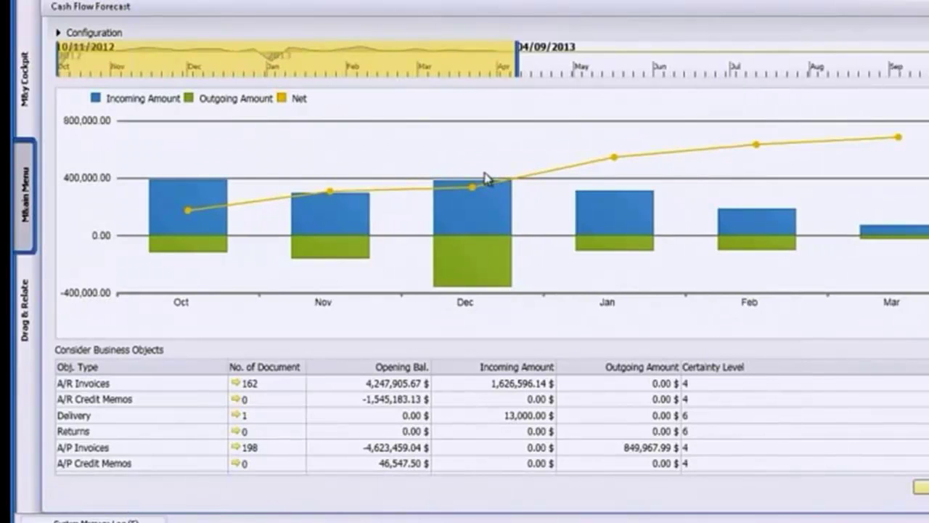
mouse_move(188, 213)
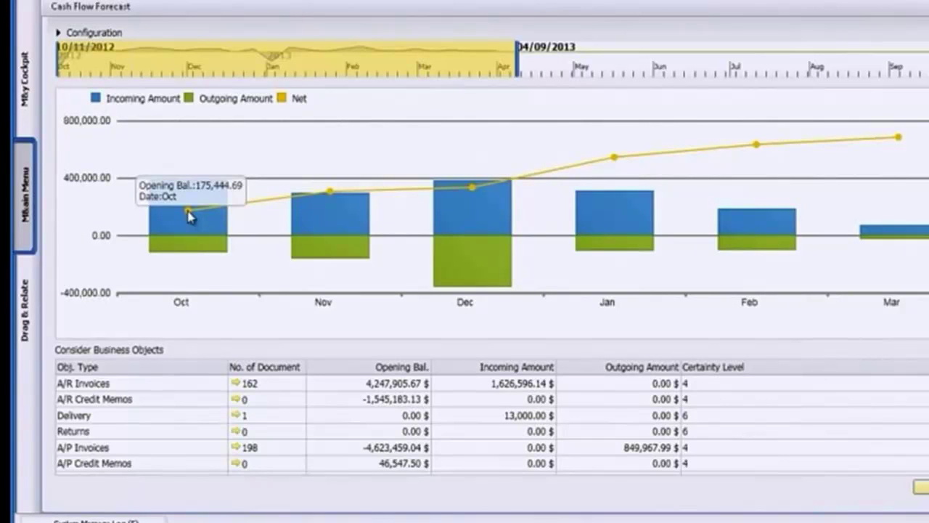
Expand the forecast configuration, set the certainty level to the lowest setting and limit the timeline to 10/11/2012 through 11/03/2012
click(93, 35)
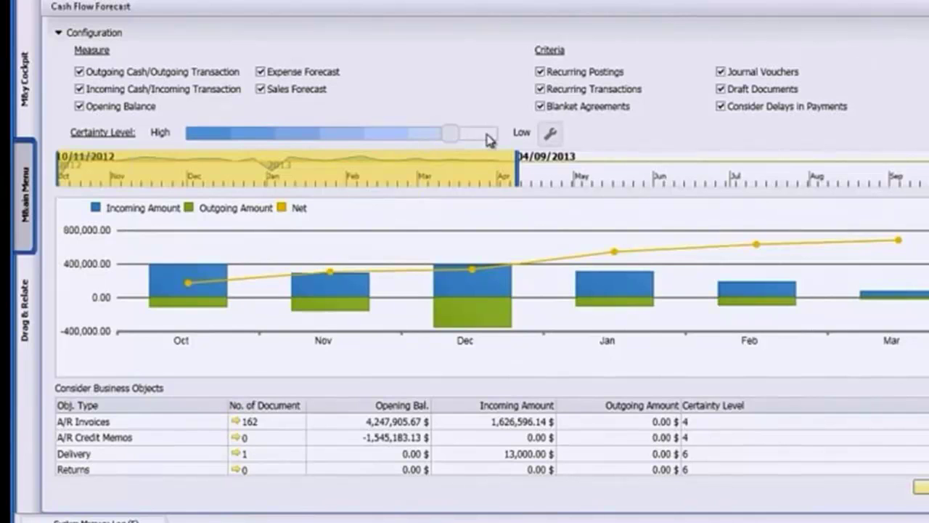
drag(488, 139, 495, 139)
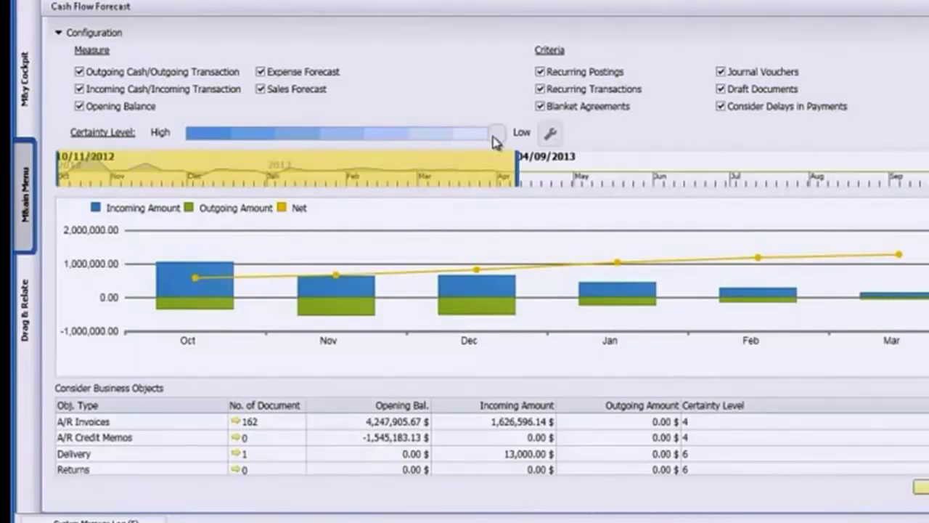
mouse_move(195, 281)
drag(519, 166, 216, 166)
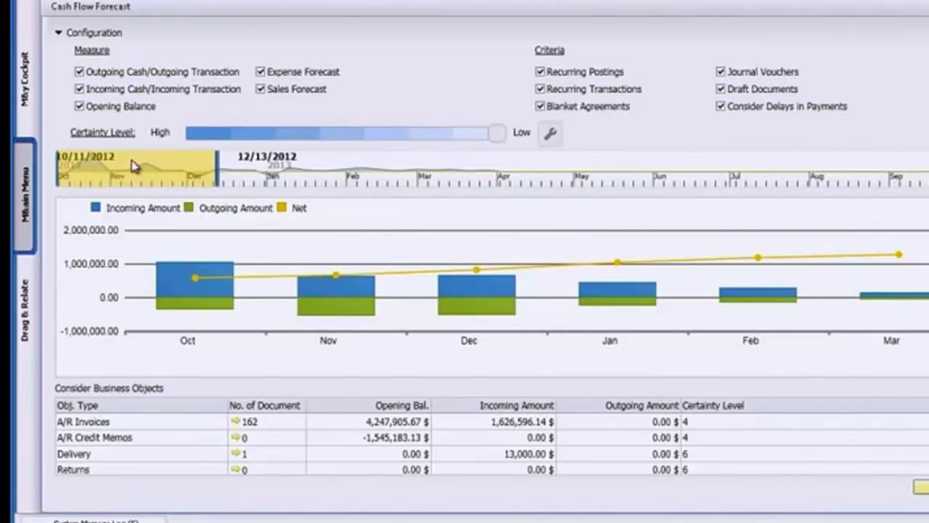
drag(134, 165, 113, 172)
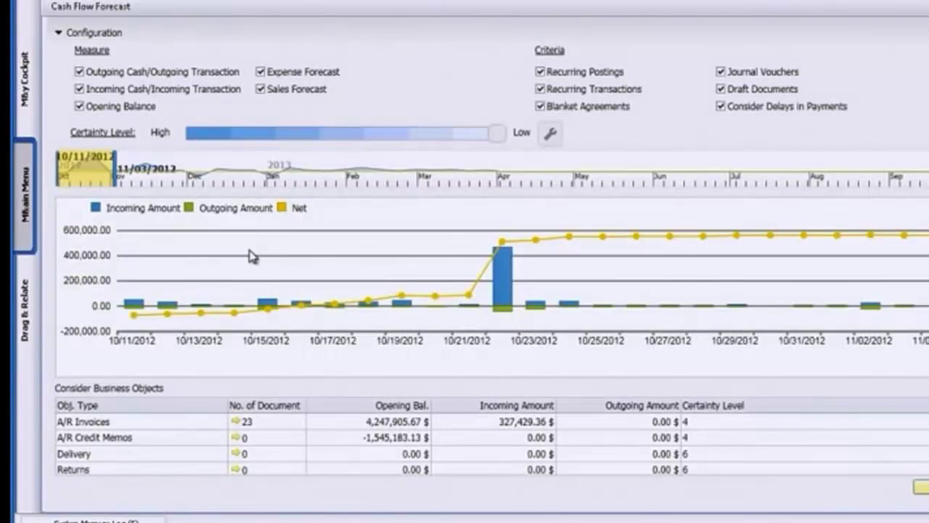
Drill into the 10/22/2012 bar's document details and open the sales order with the largest incoming amount
mouse_move(518, 288)
double_click(503, 284)
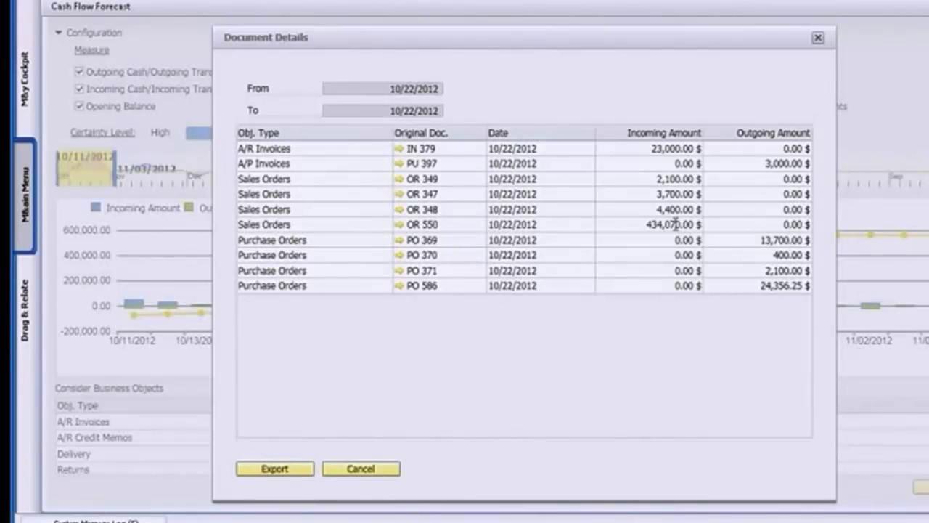
click(400, 224)
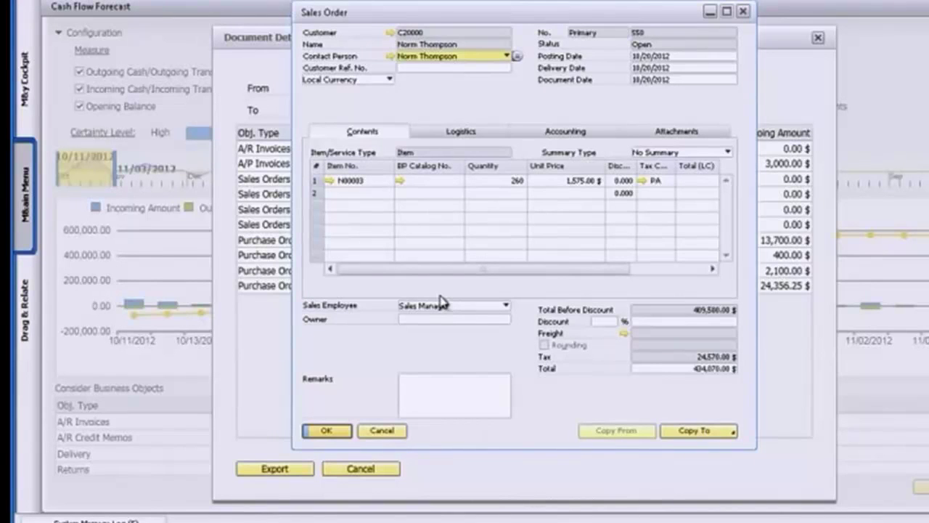
Open Delivery Schedule Management for the order's first item row and expand the target order's confirmed quantity details
right_click(320, 187)
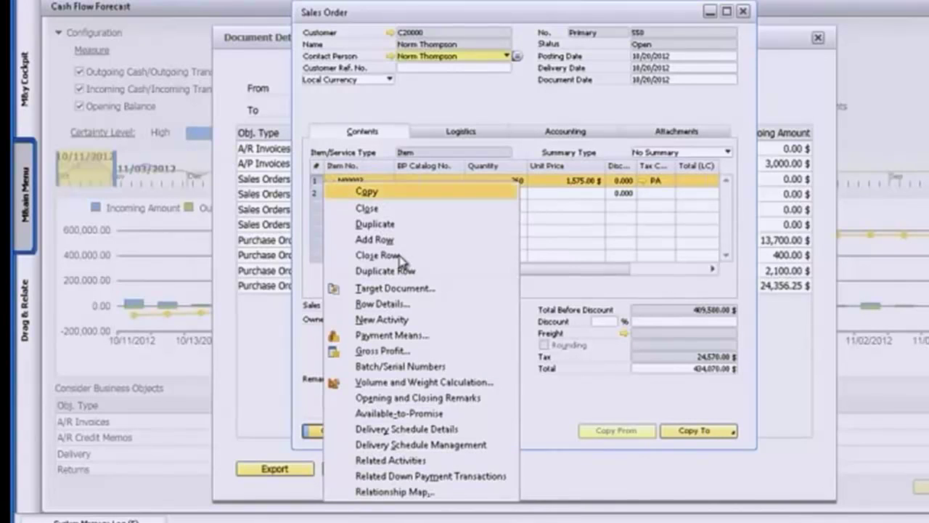
click(456, 446)
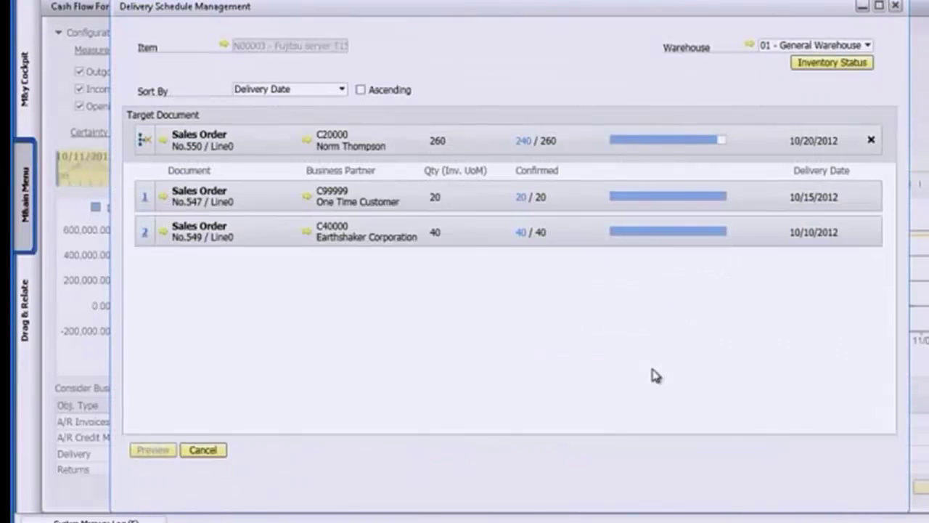
click(749, 142)
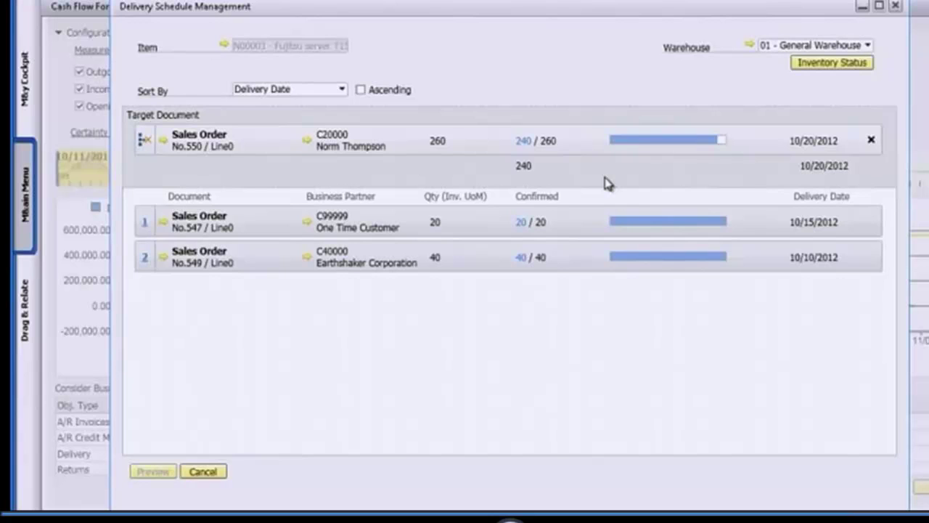
Leave the full-screen demo video, switch to the PowerPoint presentation and show its closing Thank you slide
click(515, 440)
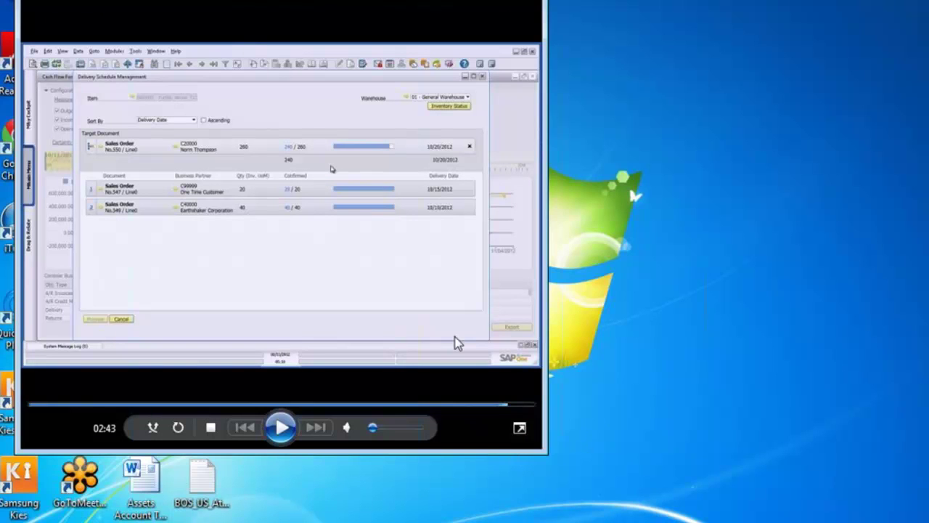
key(super+d)
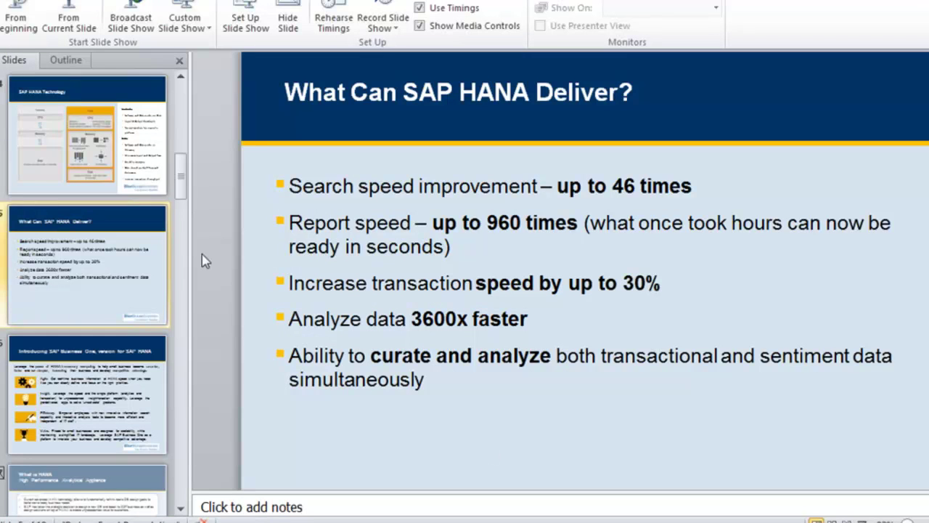
drag(182, 174, 181, 465)
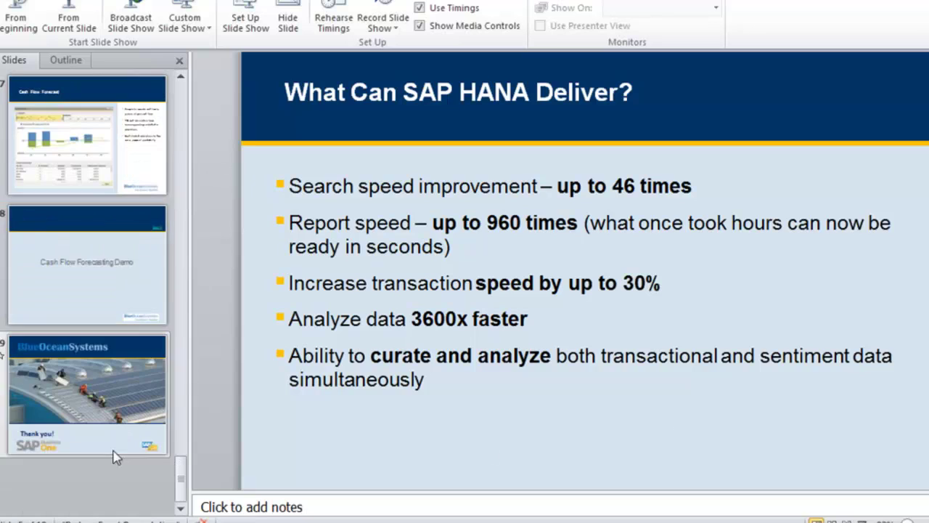
click(85, 392)
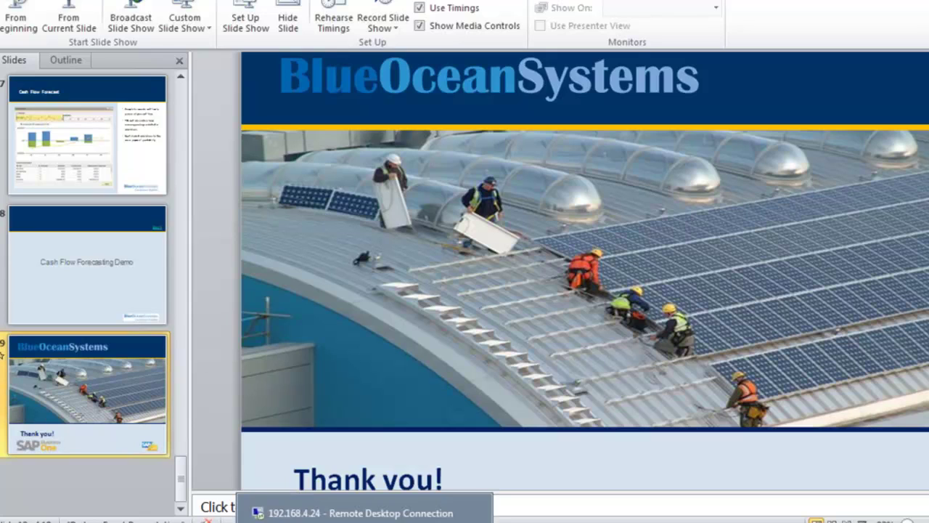
Switch to SAP Business One in the remote desktop session and review the enterprise search's data categories
key(alt+Tab)
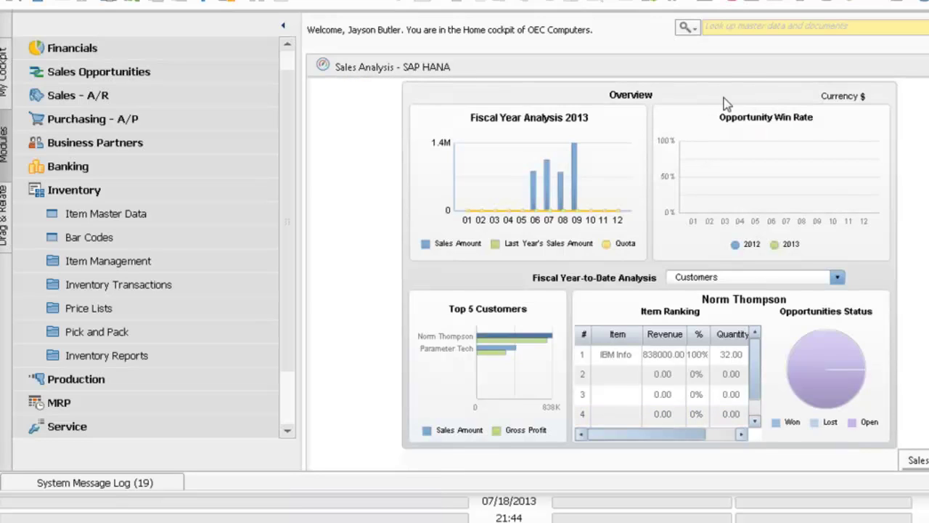
click(743, 27)
click(694, 28)
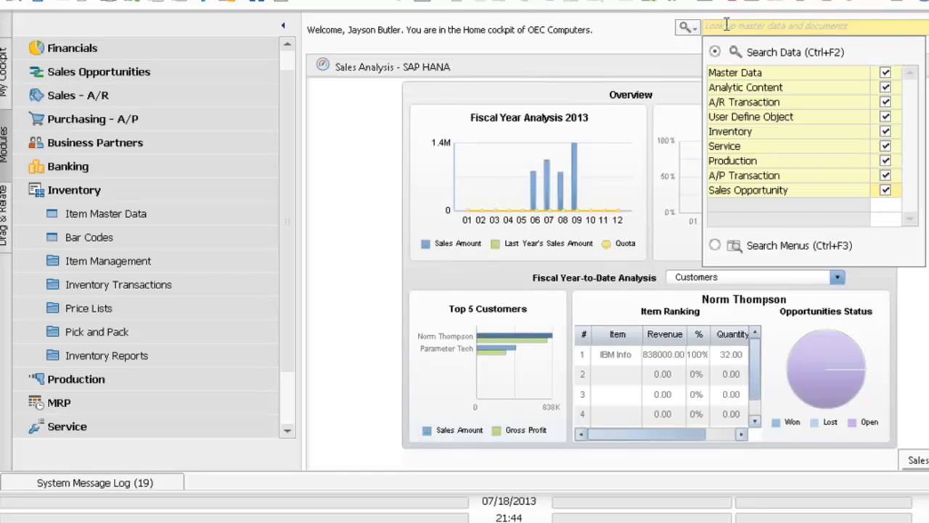
click(726, 25)
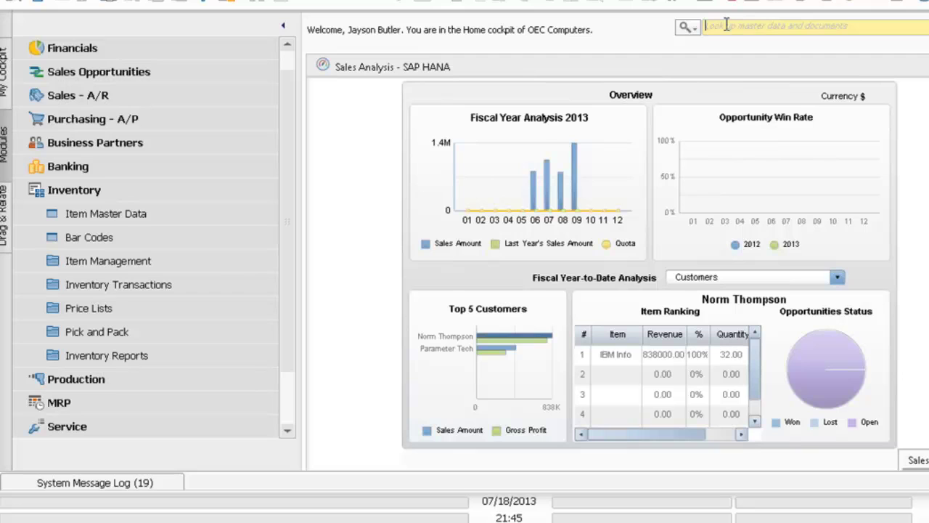
Open Business Partner Master Data and find the SG Electronics record by searching for the name "SG"
click(183, 143)
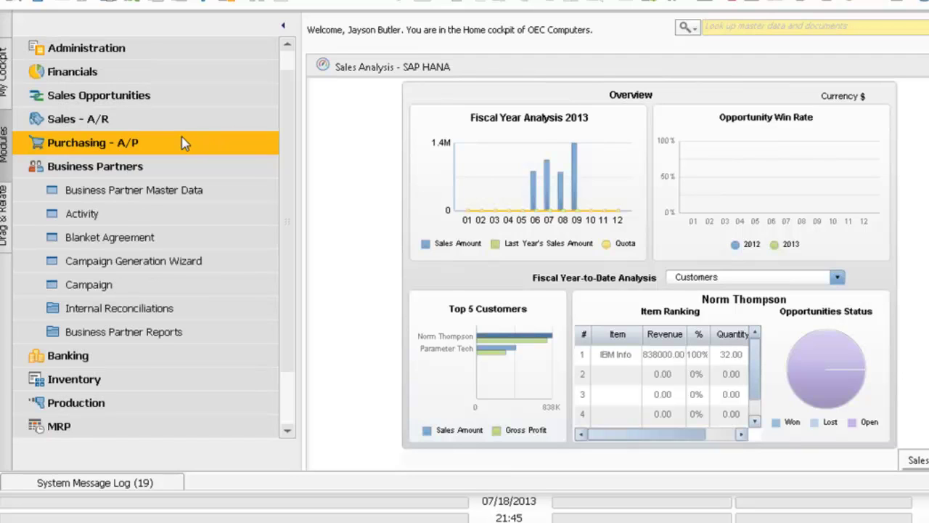
click(155, 189)
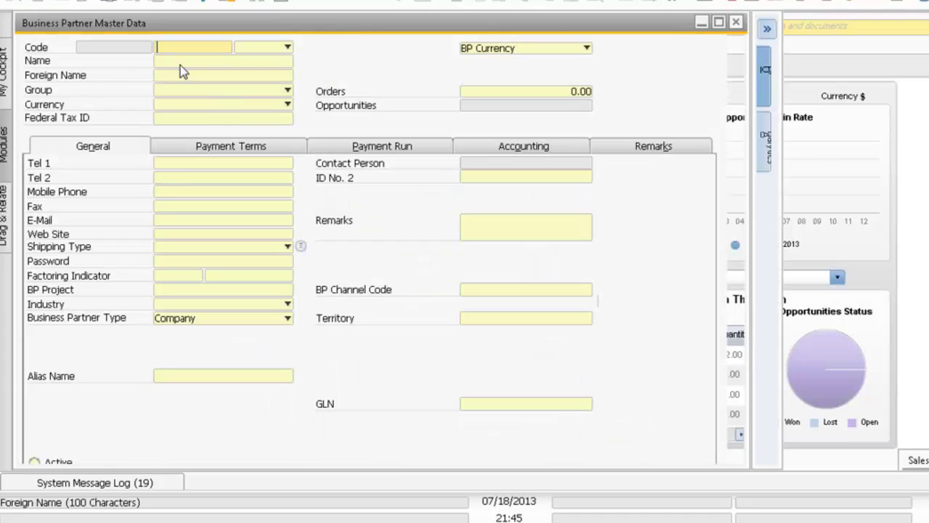
click(180, 63)
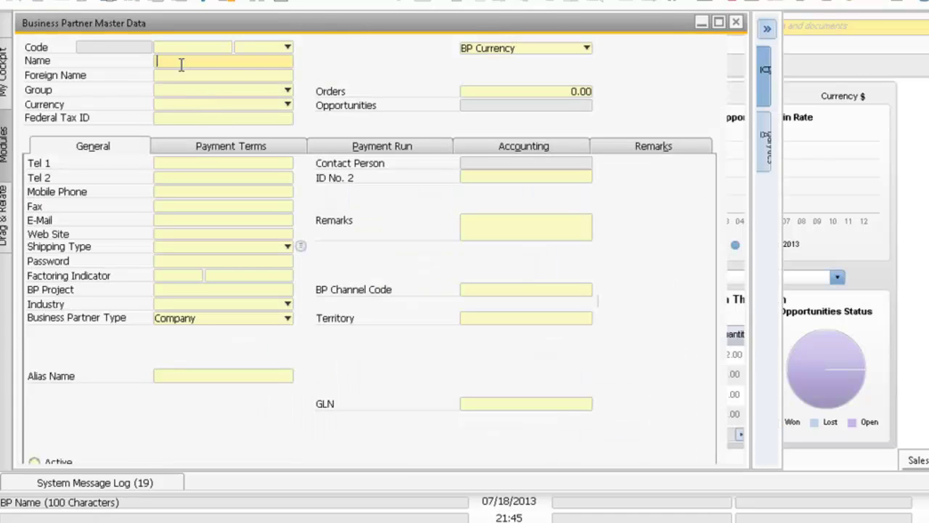
text(SG)
key(Return)
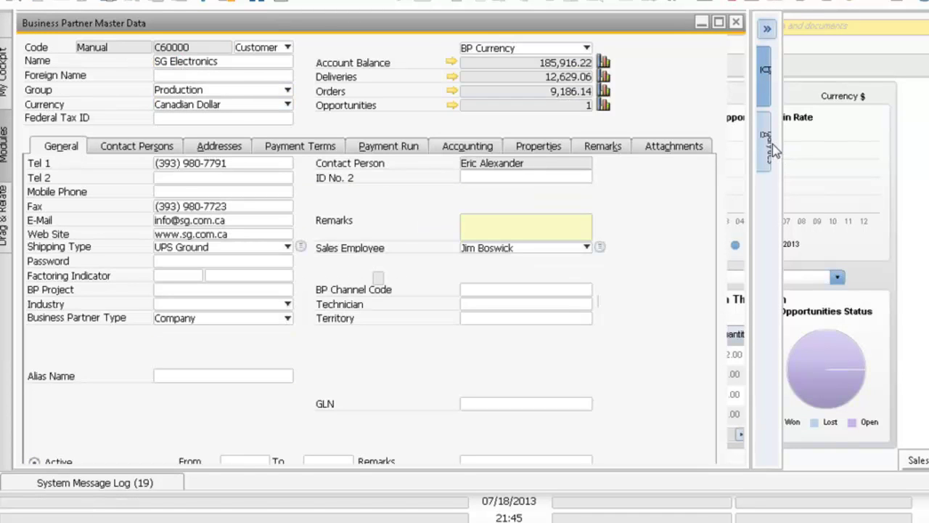
Show the analytics for SG Electronics and bring up the TOP 5 Customer chart
click(764, 148)
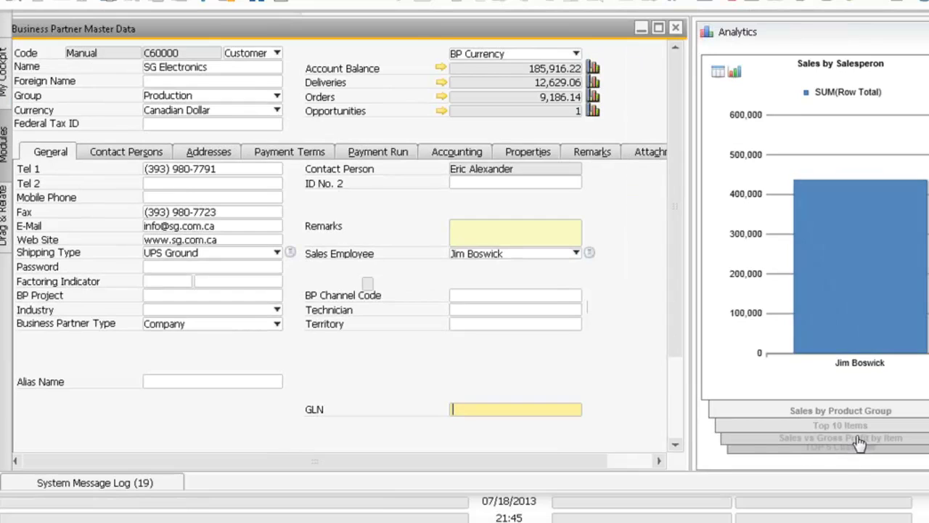
click(854, 449)
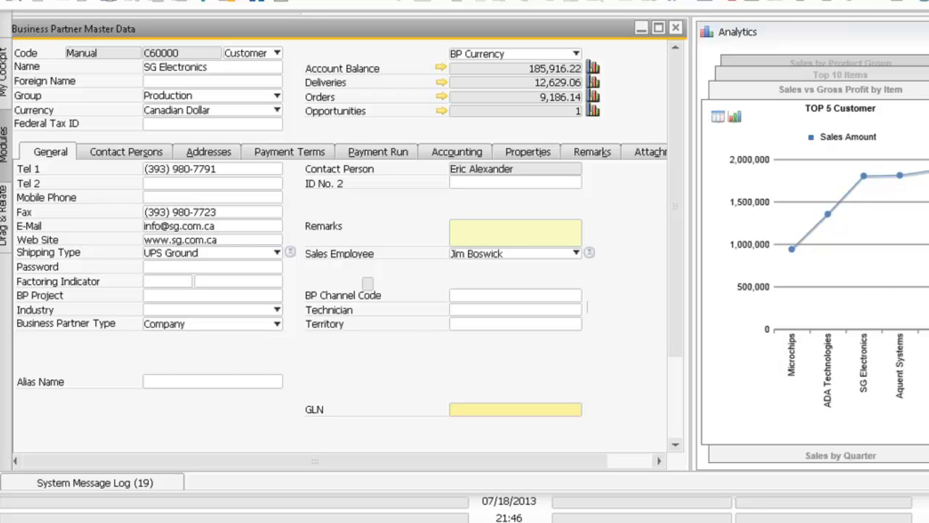
Open the TOP 5 Customer chart in the Dashboard Designer and expand the Analytic View and General base data sources
click(871, 4)
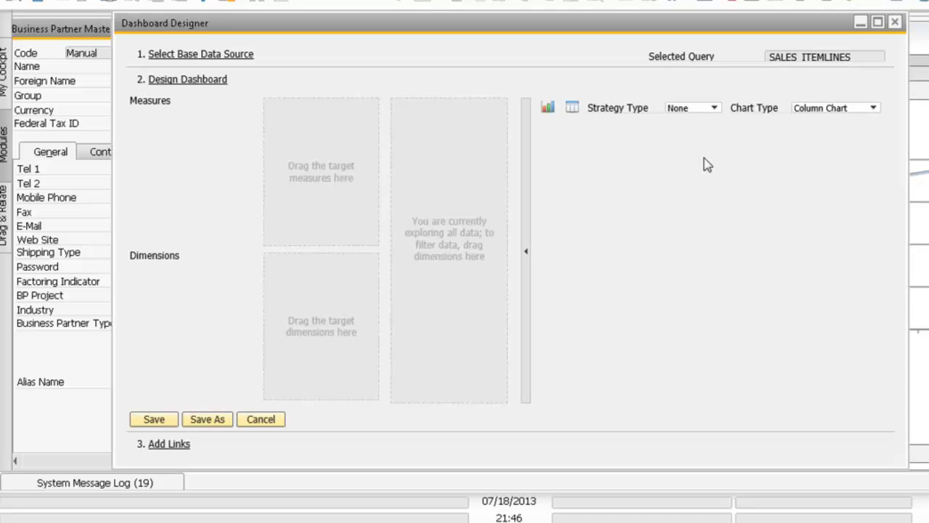
click(245, 65)
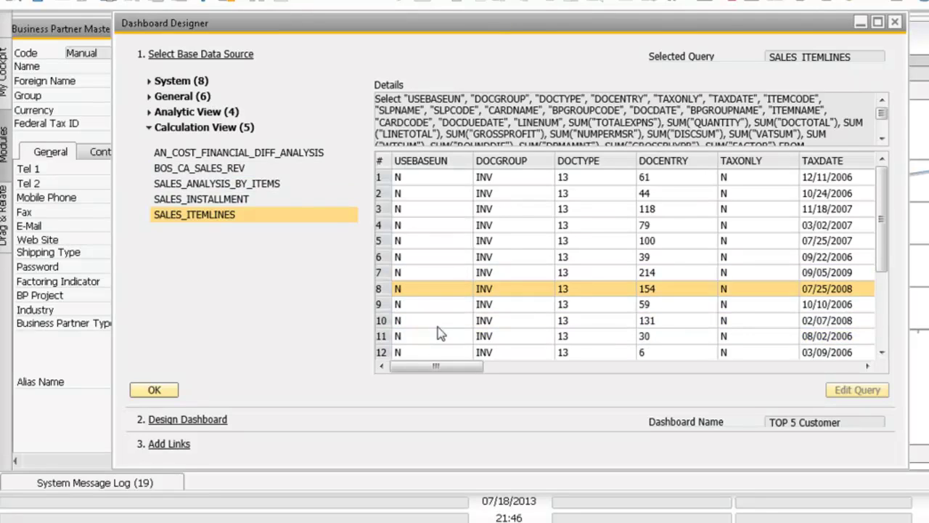
click(197, 111)
click(187, 98)
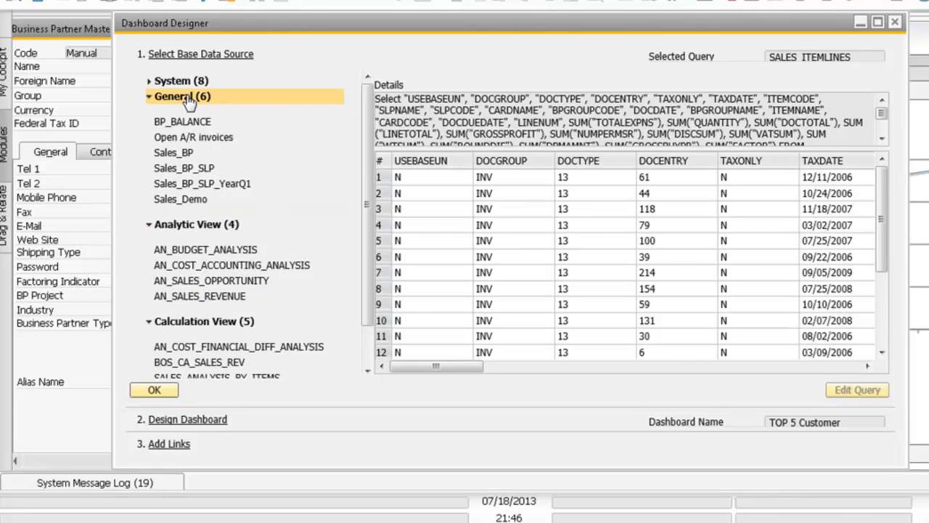
Preview the Sales_BP query, apply Sales_Demo as the base data source and return to the data source selection
click(176, 153)
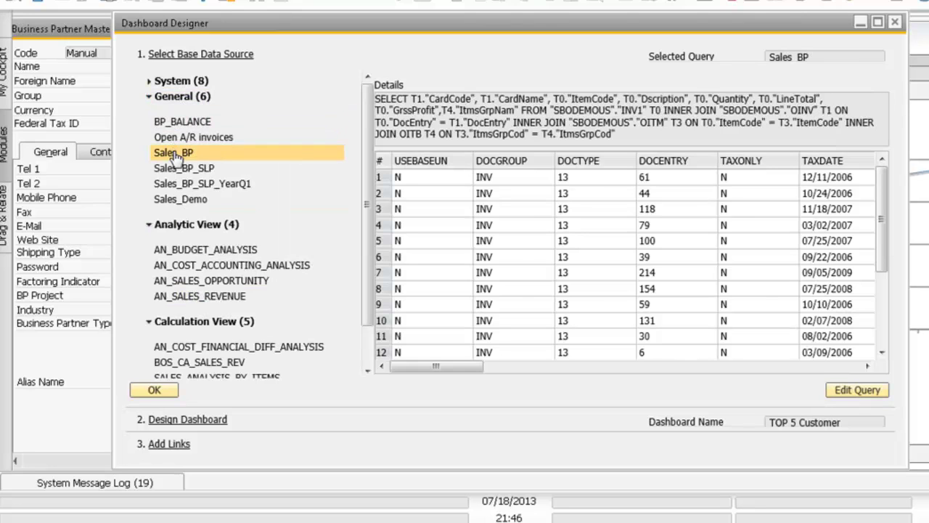
click(177, 199)
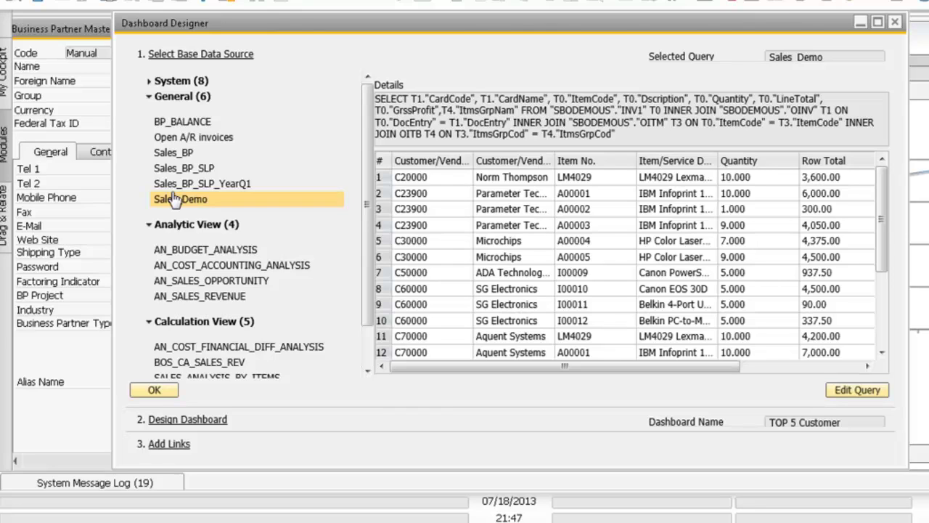
click(147, 396)
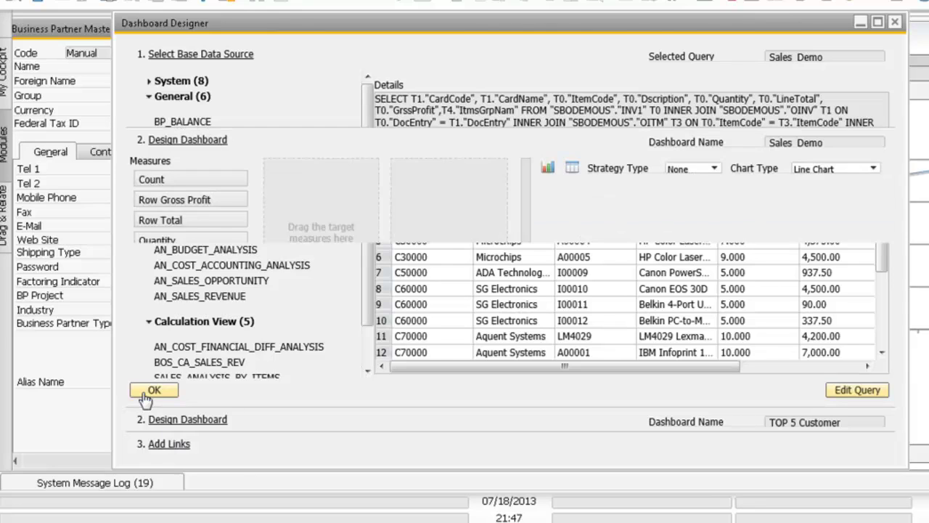
click(249, 421)
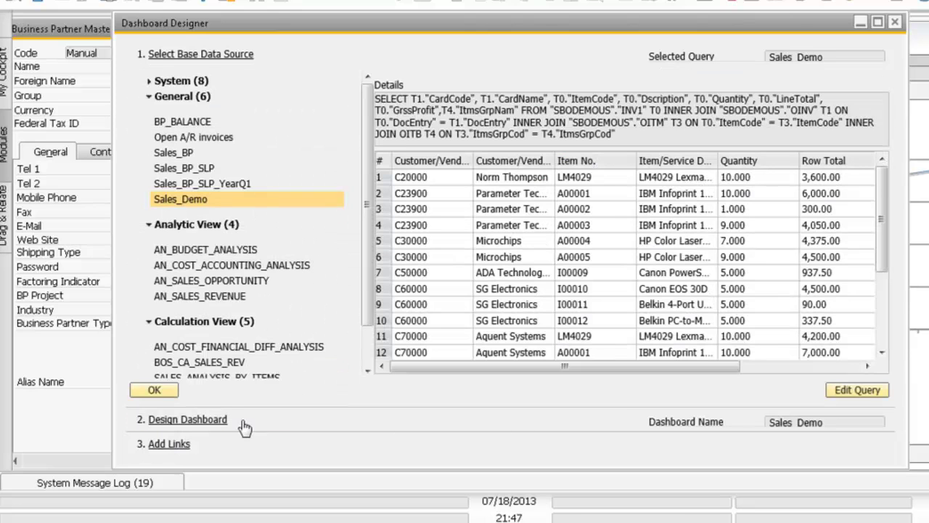
Close the Dashboard Designer without saving changes and close the business partner record
click(896, 22)
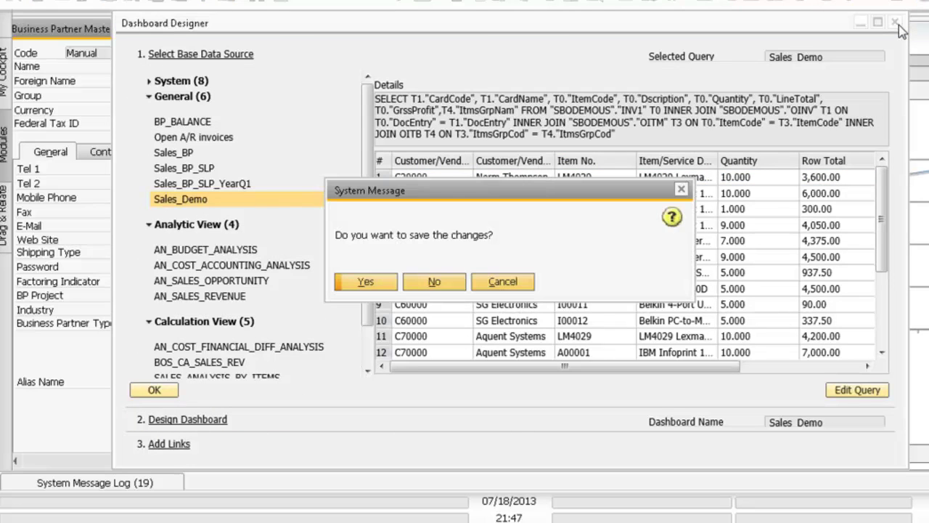
click(435, 284)
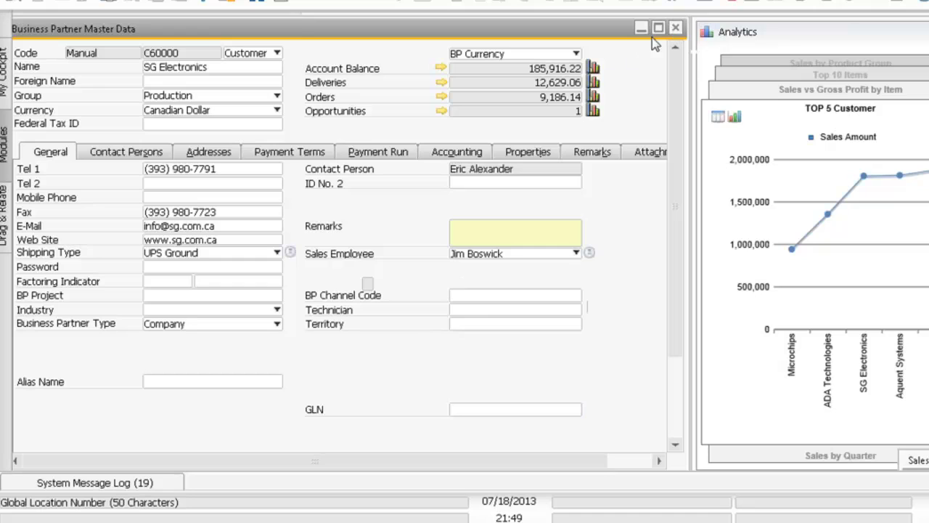
key(Escape)
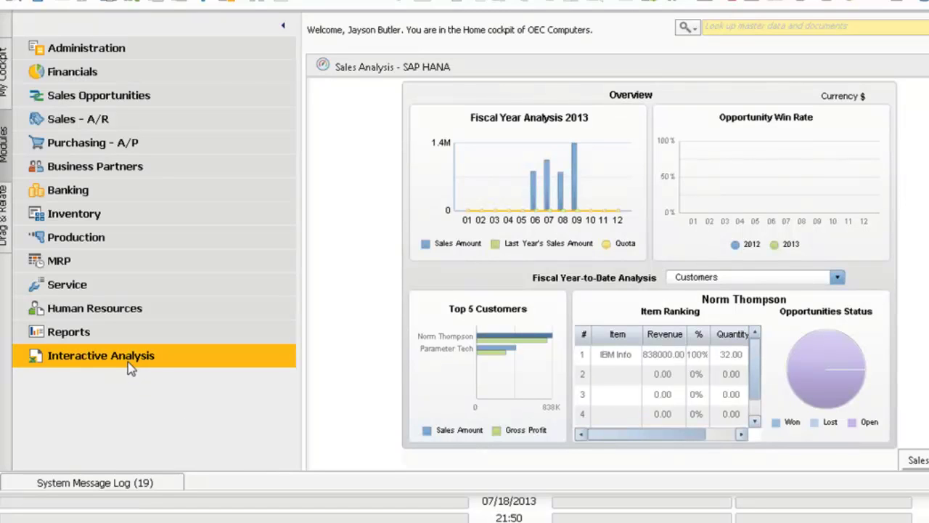
Expand Interactive Analysis to list its reports and select the BOS_CA_SALES_REV report
click(101, 363)
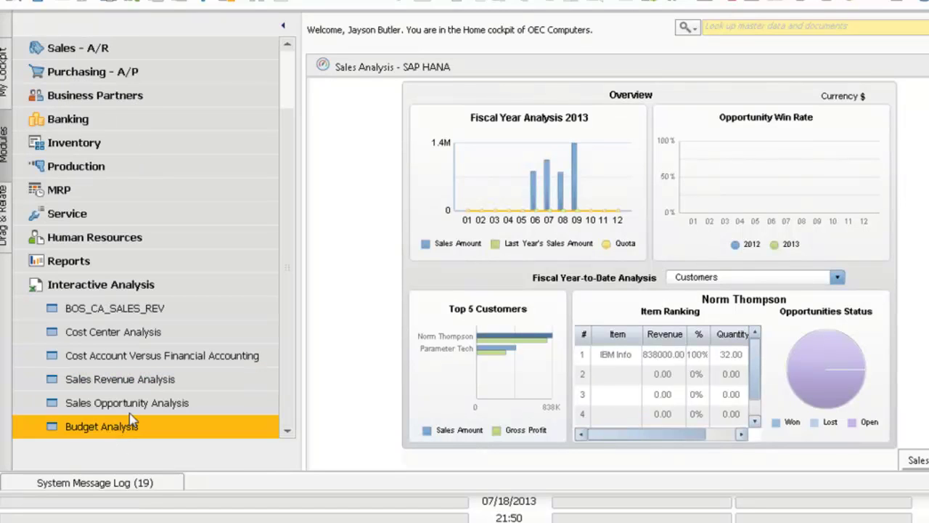
click(139, 311)
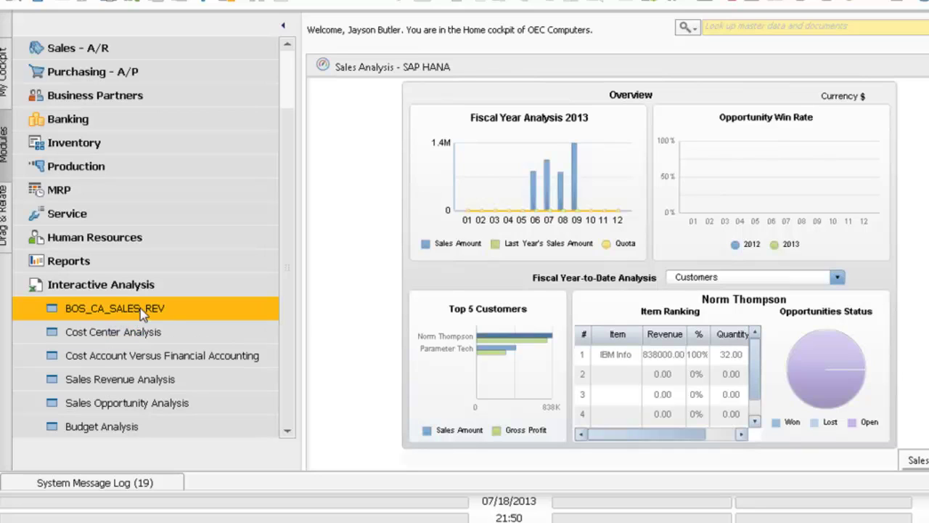
click(133, 289)
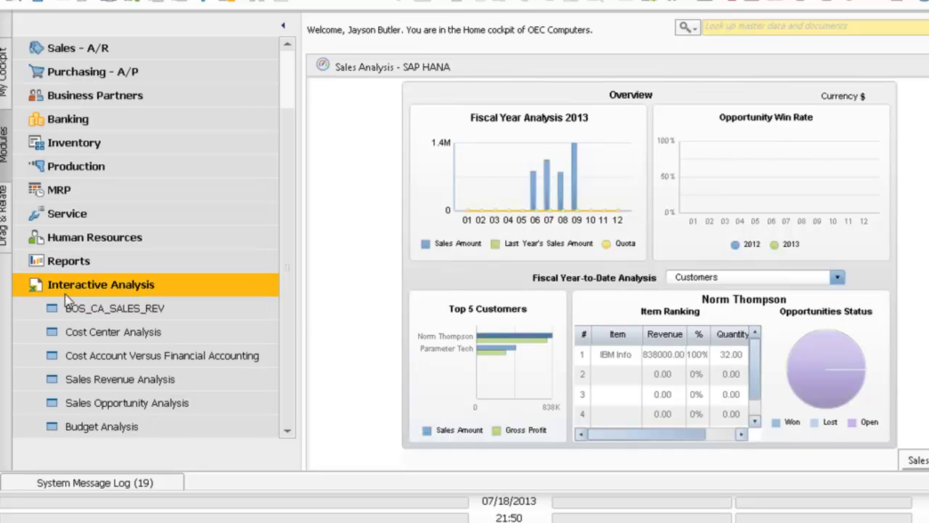
click(69, 305)
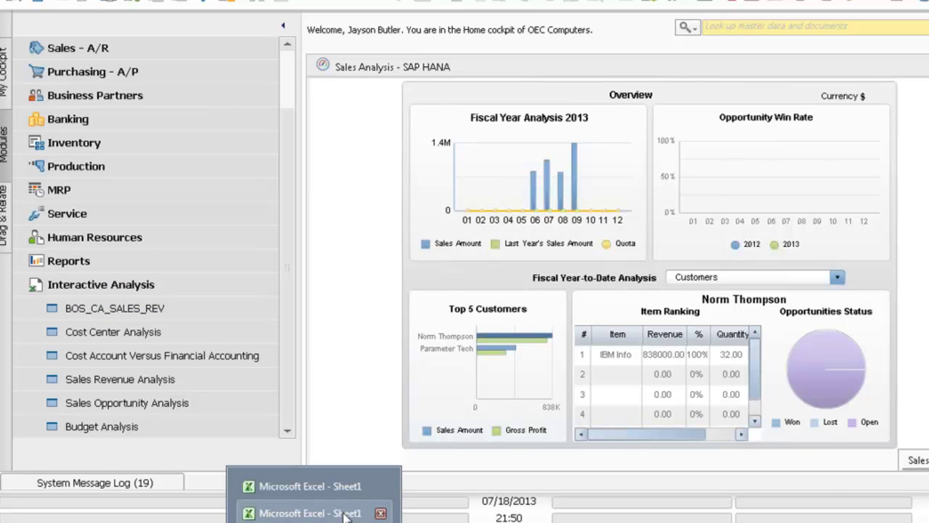
Switch to the Excel workbook with the empty PivotTable1 and move the empty PivotChart farther from the PivotTable
click(342, 506)
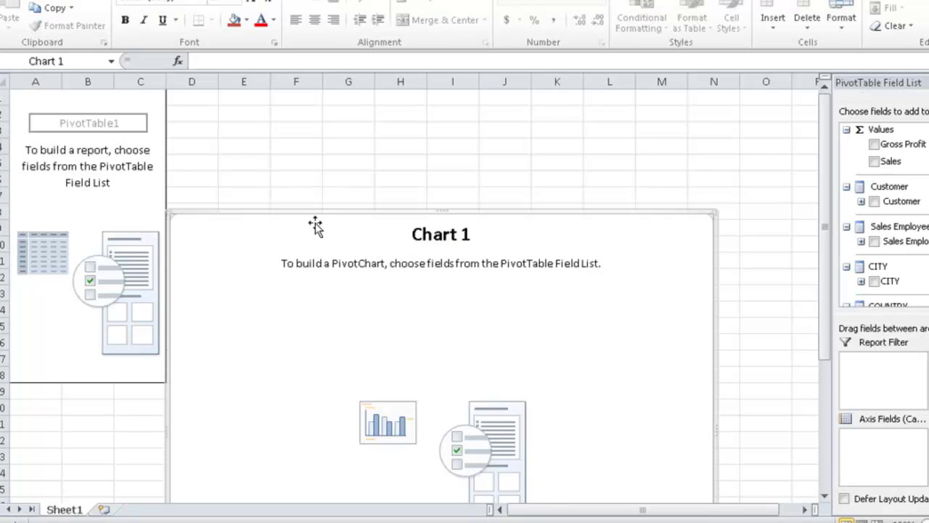
drag(315, 226, 475, 223)
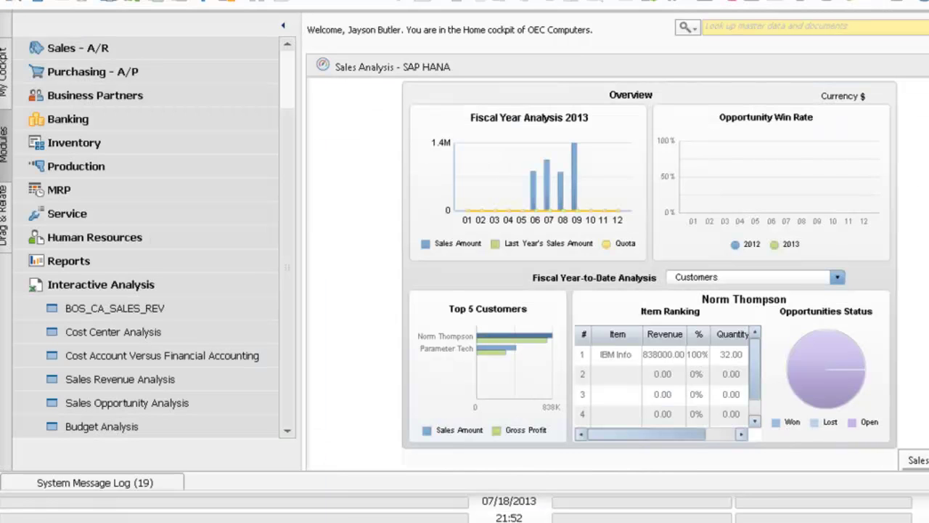
Launch SAP HANA Studio from the SAP HANA program group
key(super)
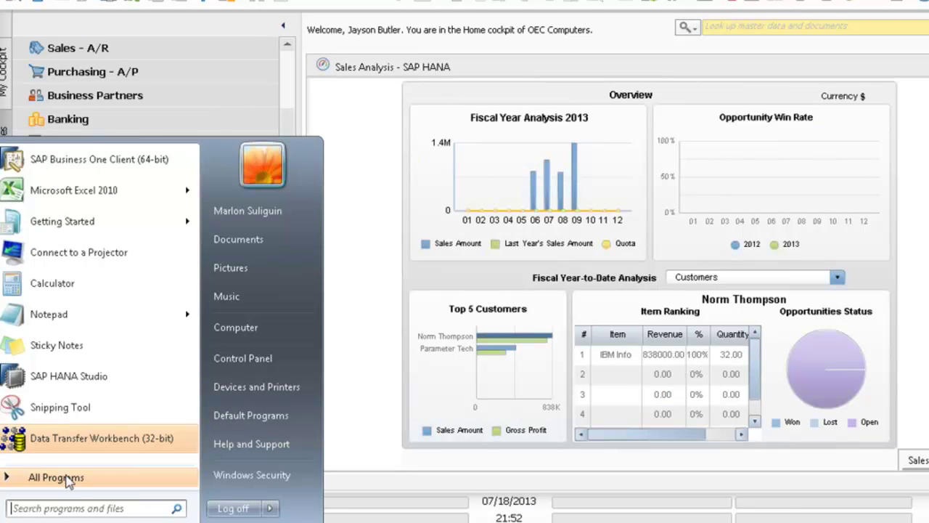
click(67, 479)
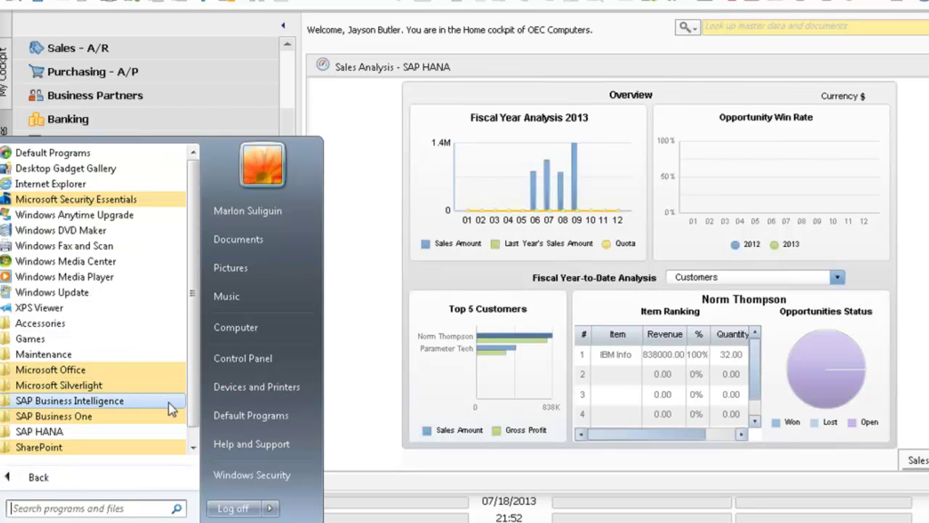
click(43, 431)
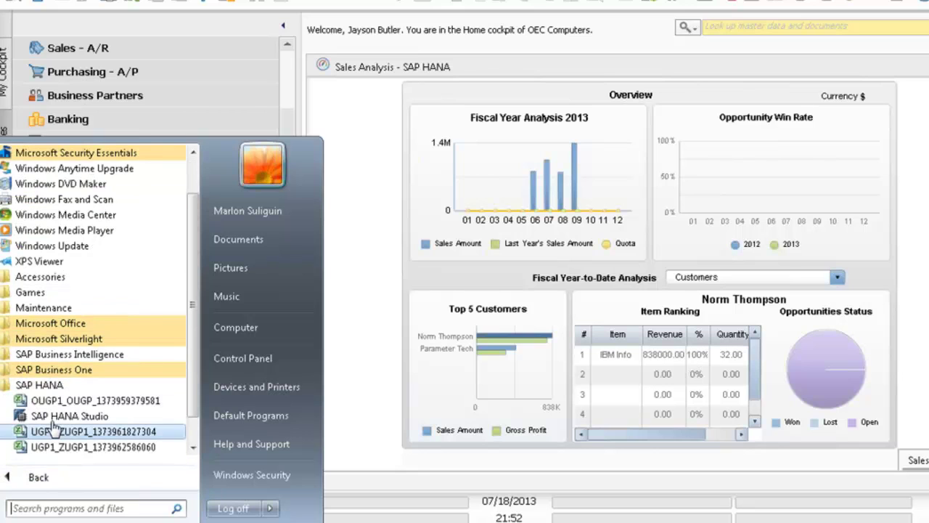
click(67, 418)
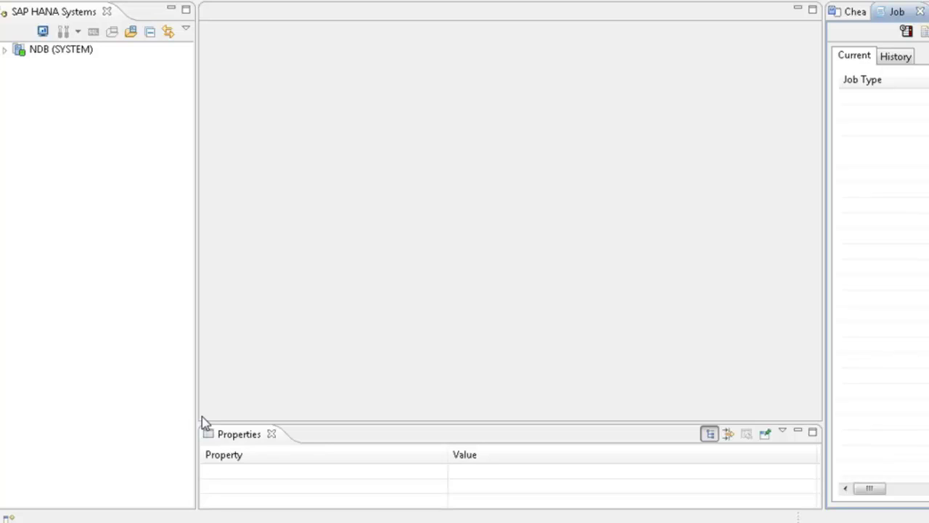
Expand the NDB (SYSTEM) system, look into its Catalog and list the packages under Content
click(9, 49)
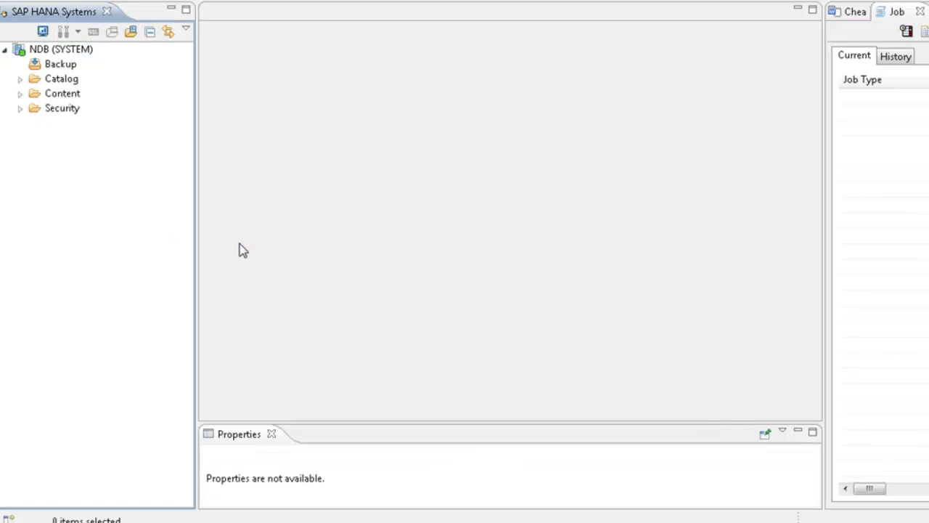
click(20, 78)
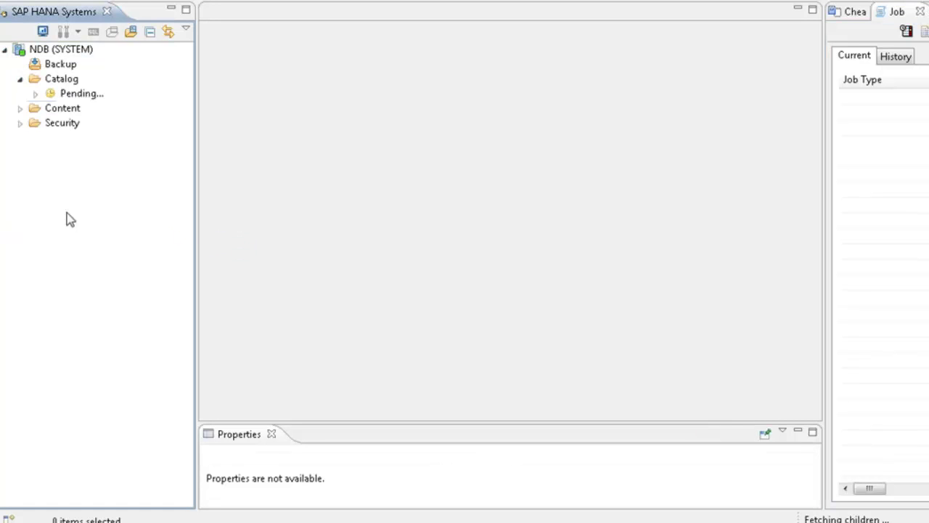
click(20, 79)
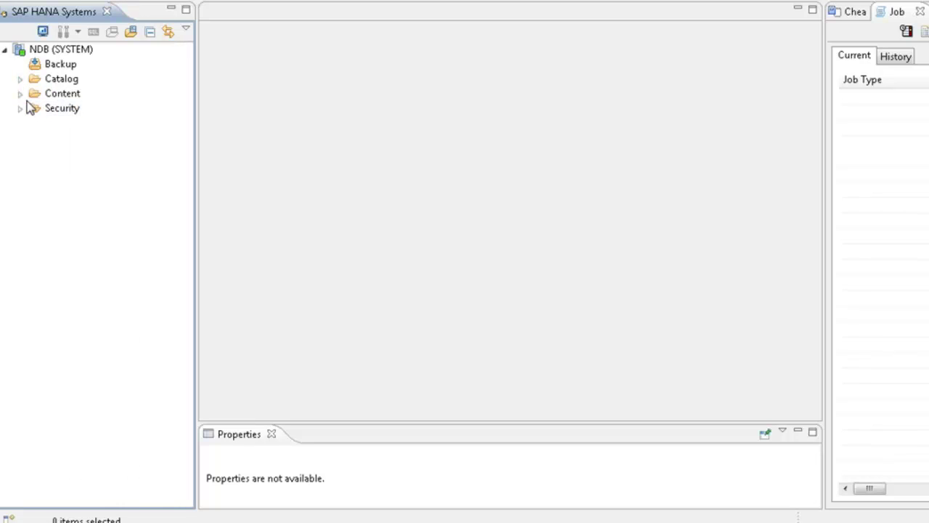
click(19, 94)
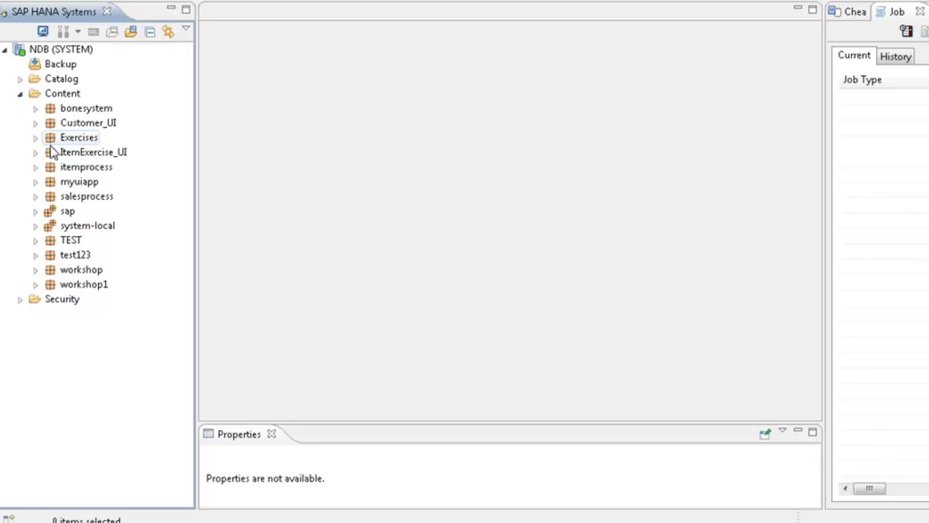
Drill down through the sap and bos packages to the presenter's own package and open its sales calculation view
click(36, 211)
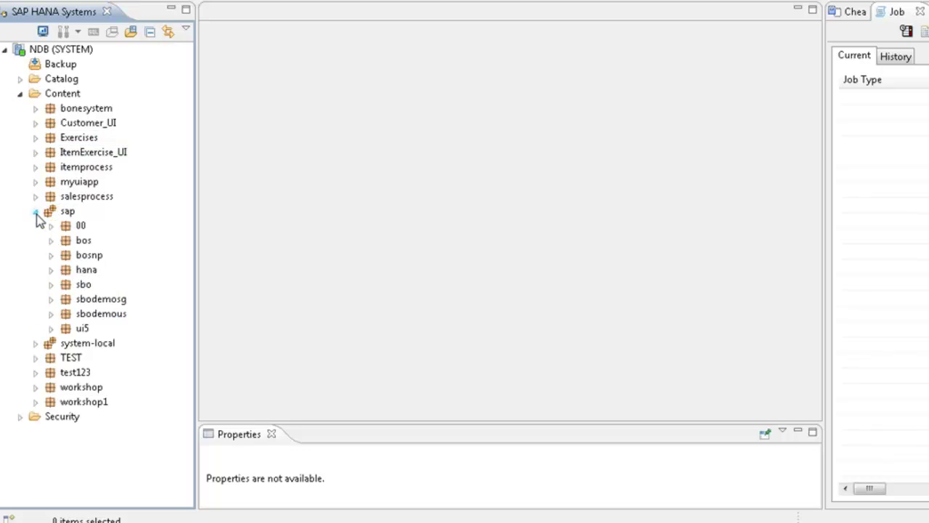
click(51, 242)
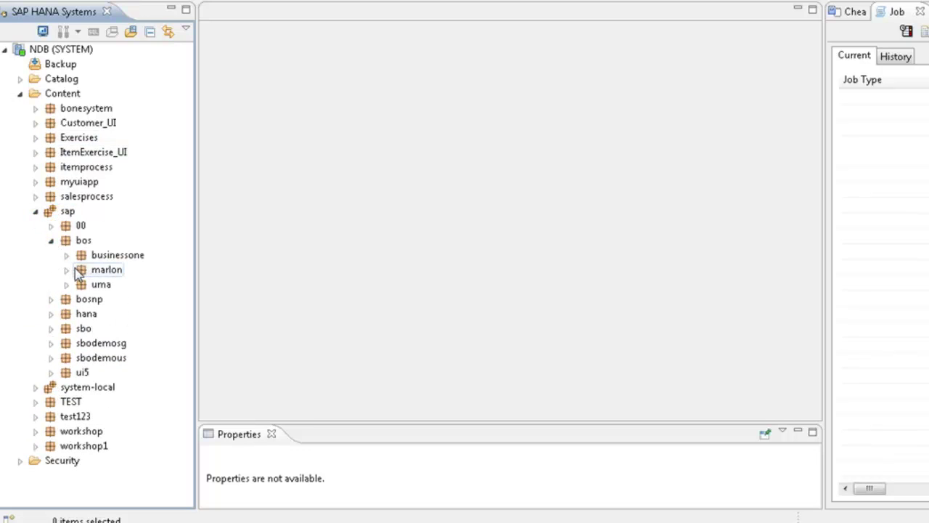
double_click(75, 269)
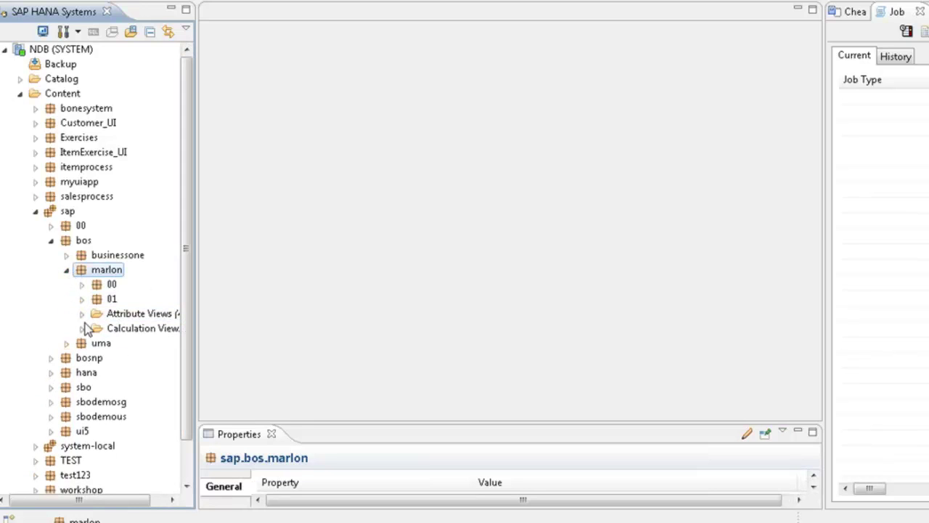
click(82, 329)
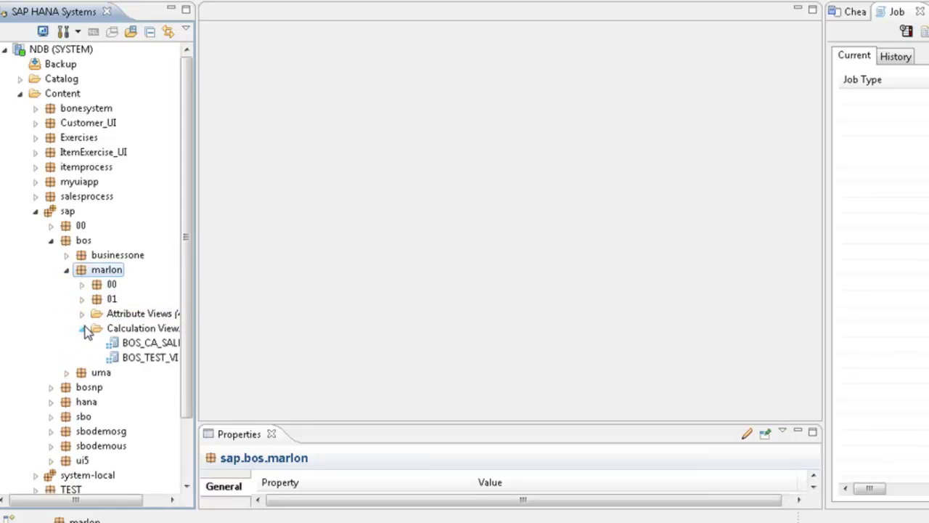
double_click(149, 345)
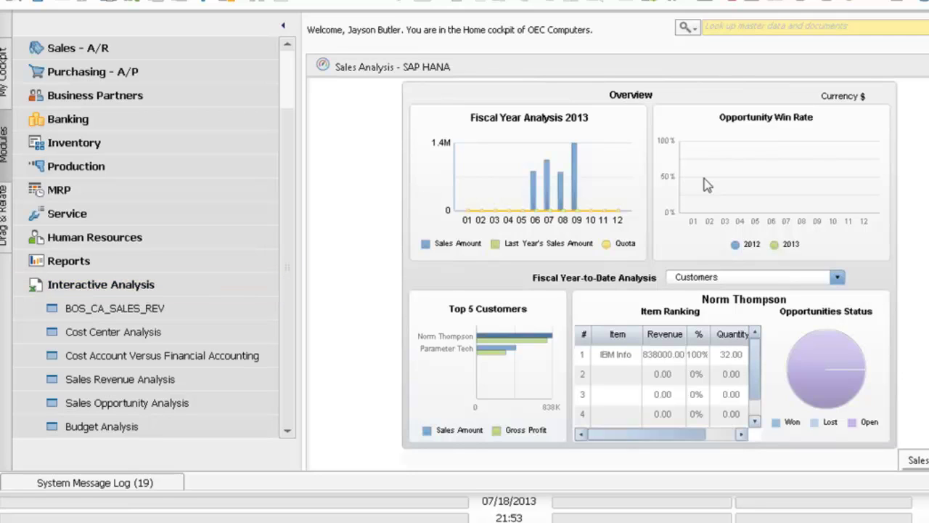
Switch to the BestRunCorp_Retail visualization application, hide the chart feeder and show the dataset as a data grid
click(723, 28)
mouse_move(213, 522)
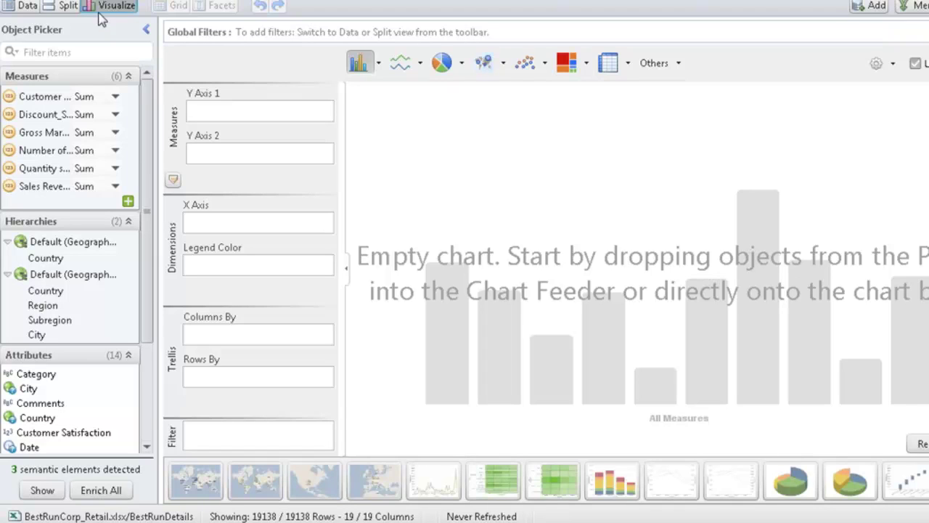
click(347, 269)
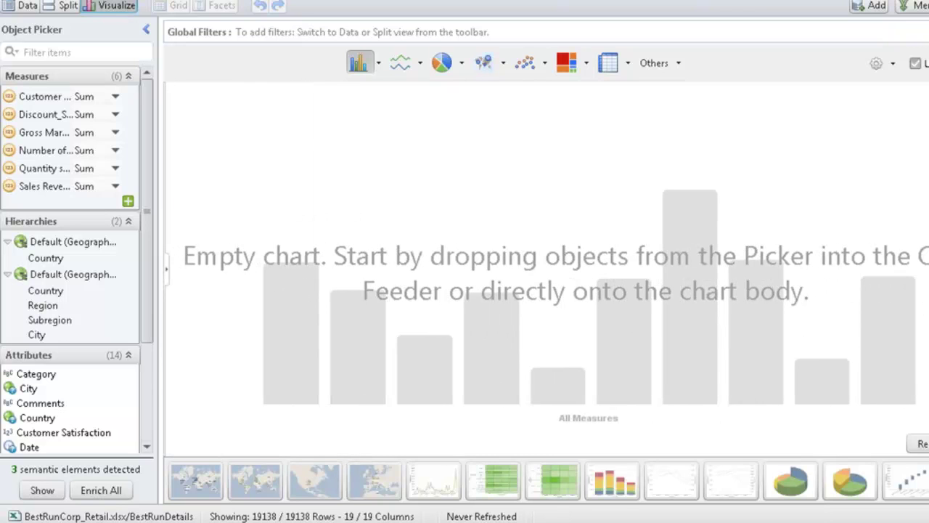
click(29, 6)
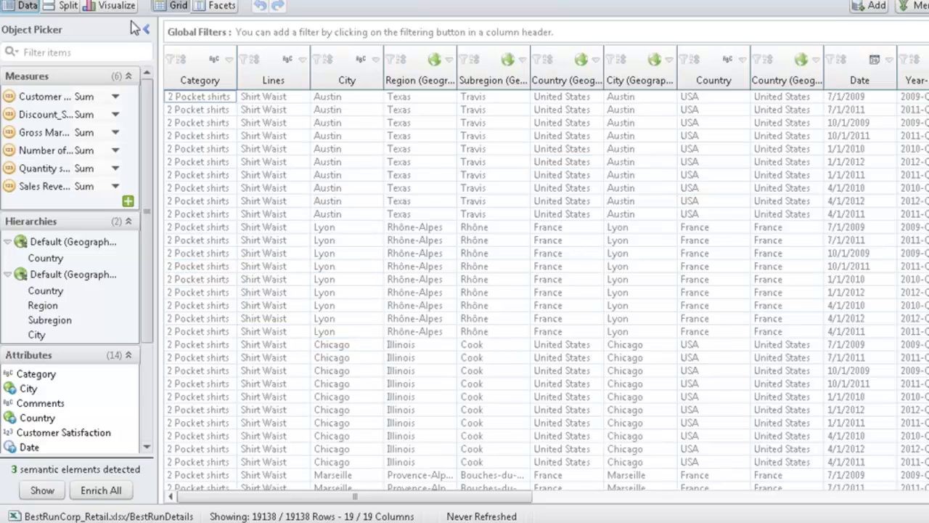
Apply the suggested world map of Gross Margin by Country and inspect the United States bubble
click(112, 6)
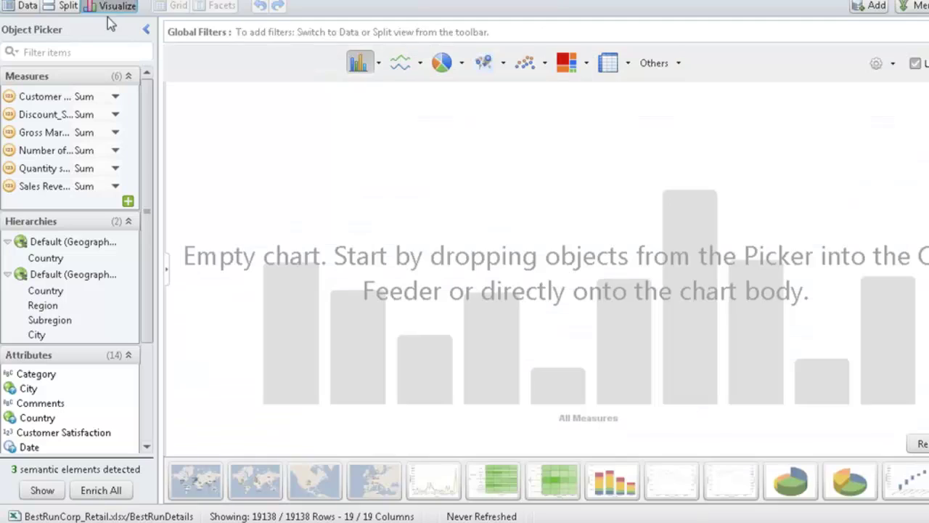
click(190, 478)
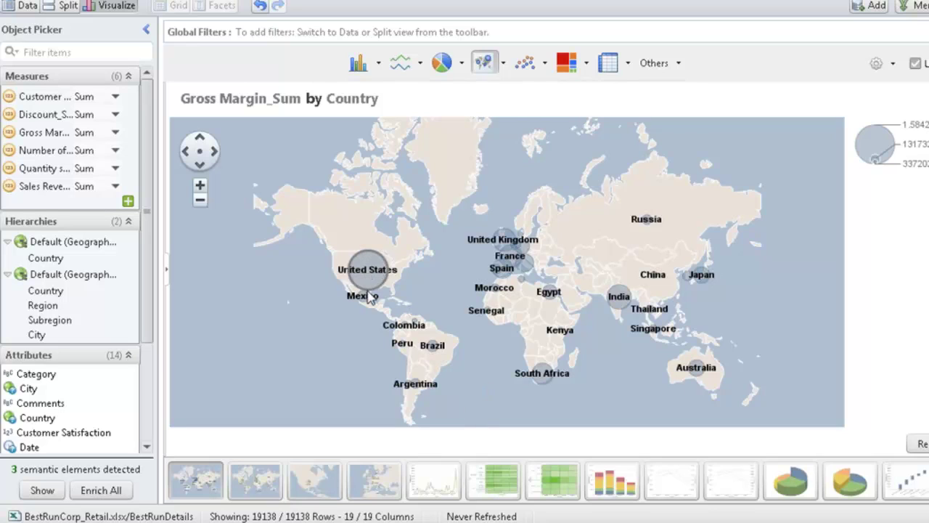
mouse_move(369, 284)
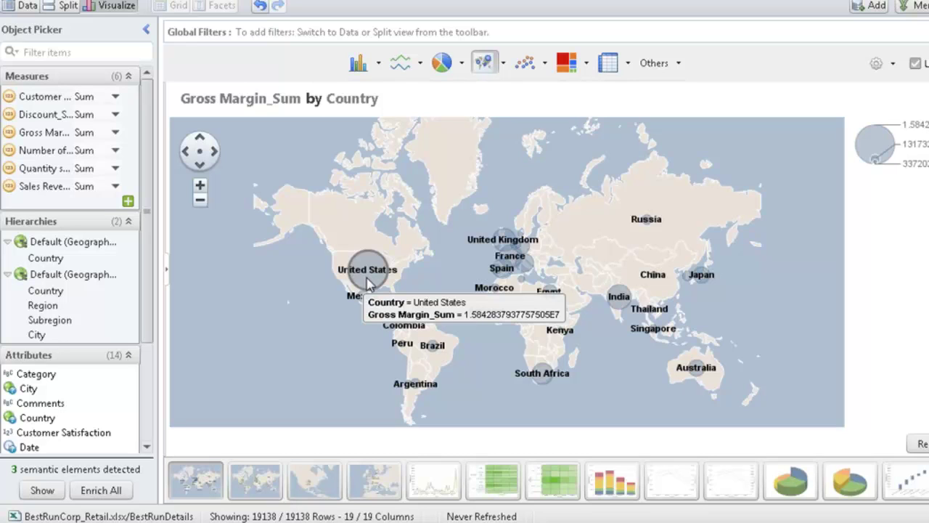
Filter the Year-Quarter column to keep only 2012-Q2, 2012-Q1, 2011-Q4 and 2011-Q3
click(20, 8)
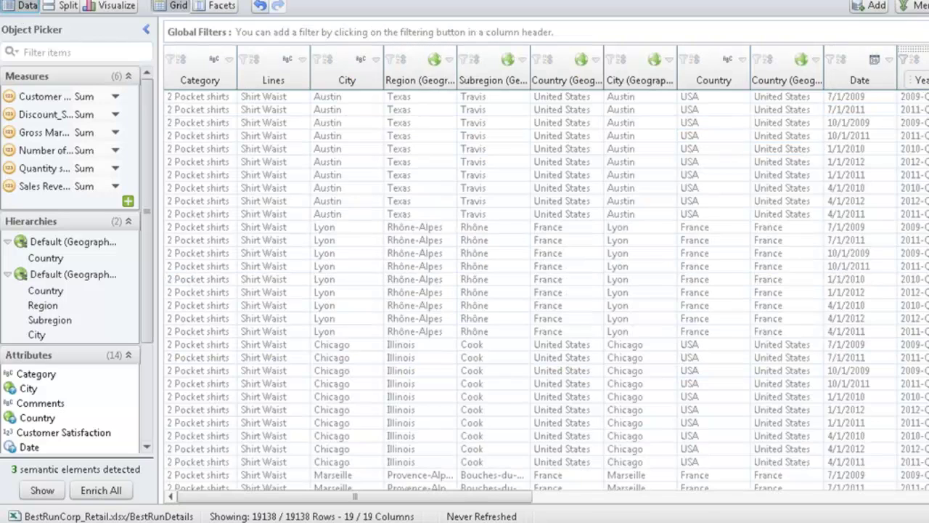
click(908, 80)
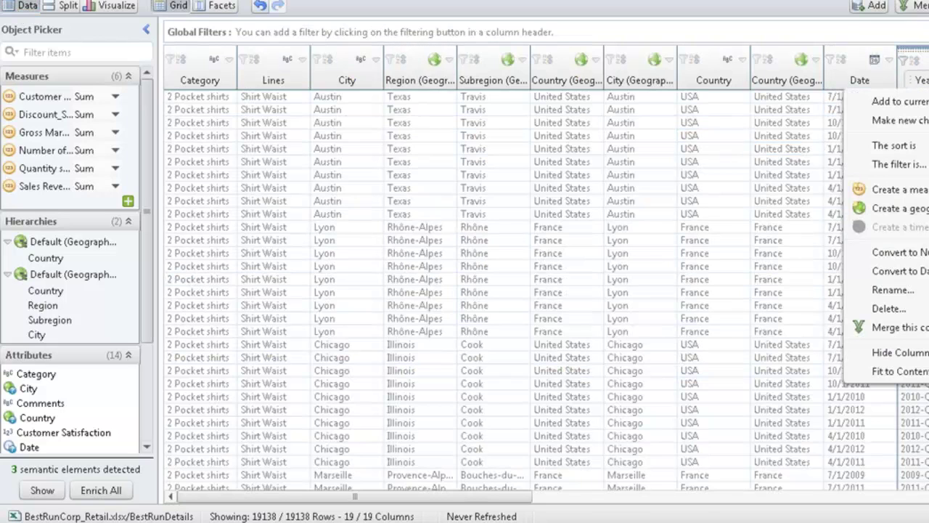
click(916, 165)
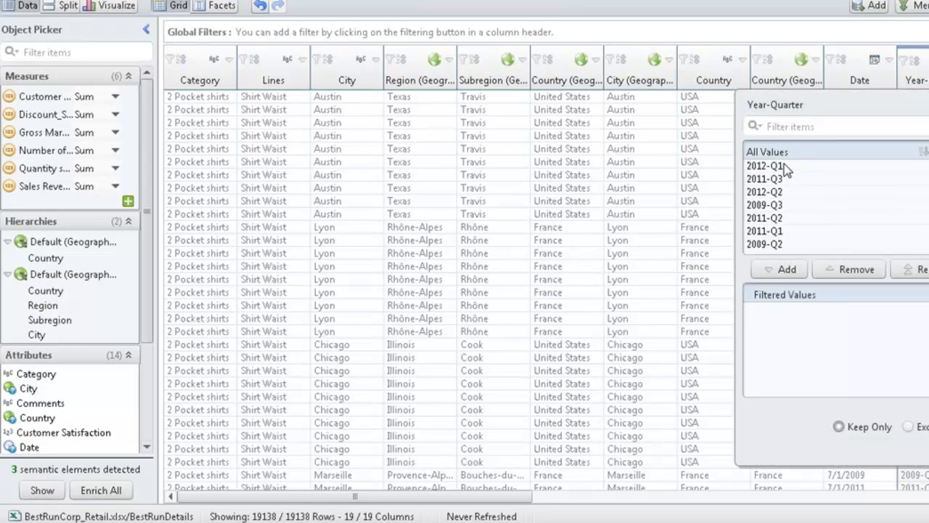
click(789, 166)
click(788, 156)
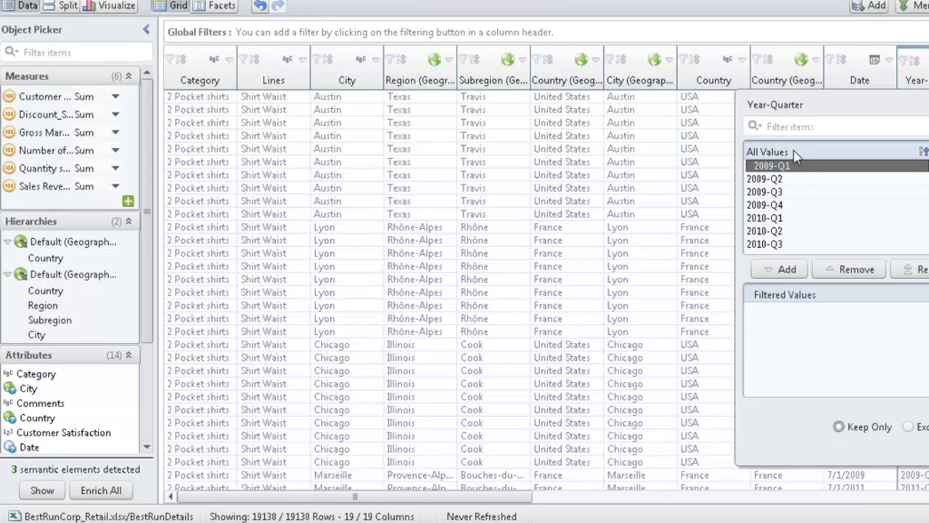
click(794, 152)
ctrl+click(781, 179)
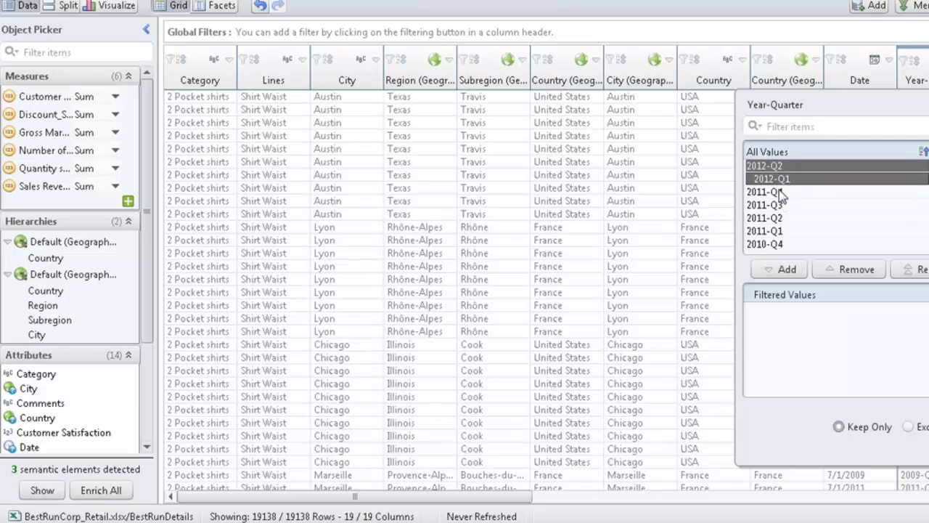
ctrl+click(781, 193)
ctrl+click(781, 206)
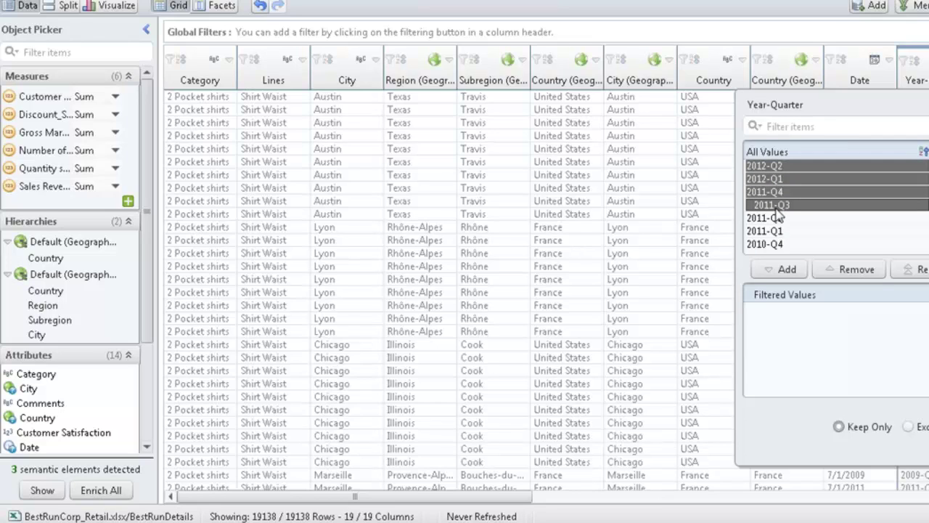
click(786, 271)
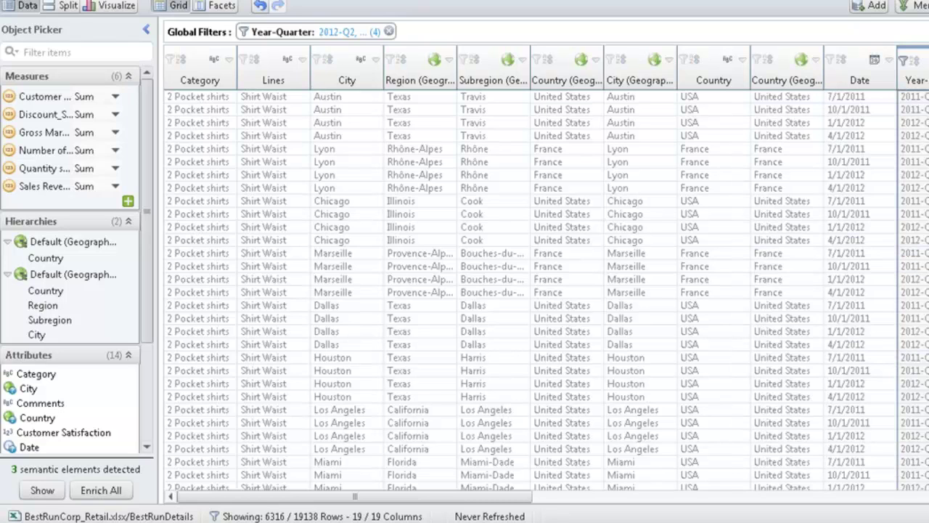
Visualize Gross Margin by Country and Year-Quarter as pies on the map and focus it on North America
click(118, 16)
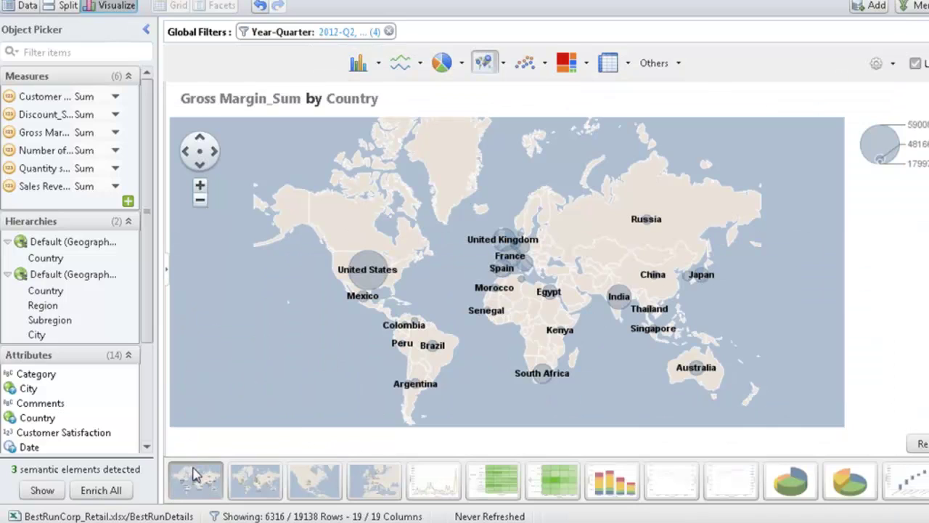
click(257, 480)
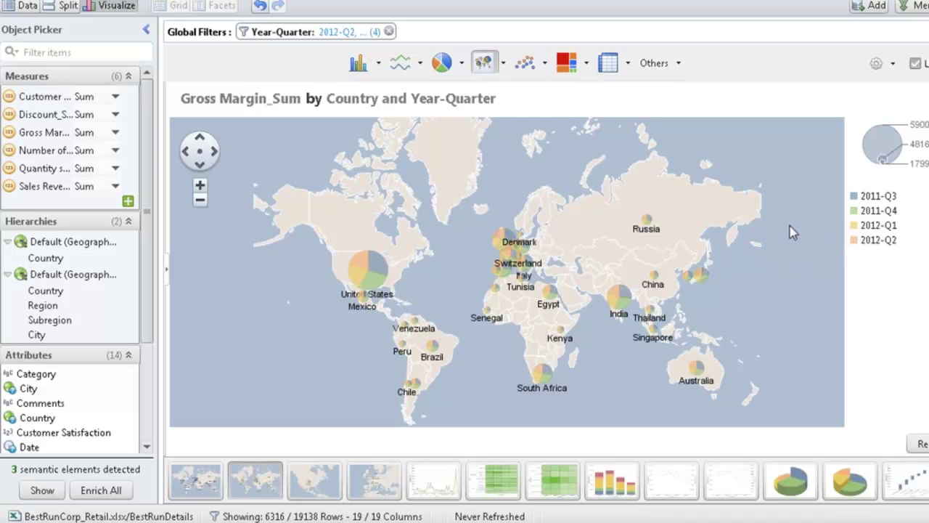
mouse_move(382, 267)
click(315, 479)
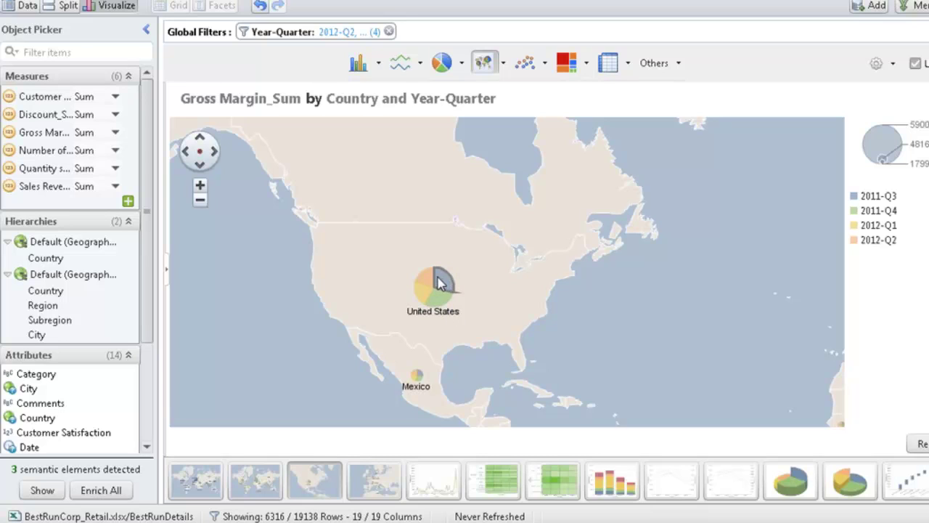
Inspect the United States pie on the map, open the line chart of Gross Margin by Country and Year-Quarter, and examine its United States values
mouse_move(440, 304)
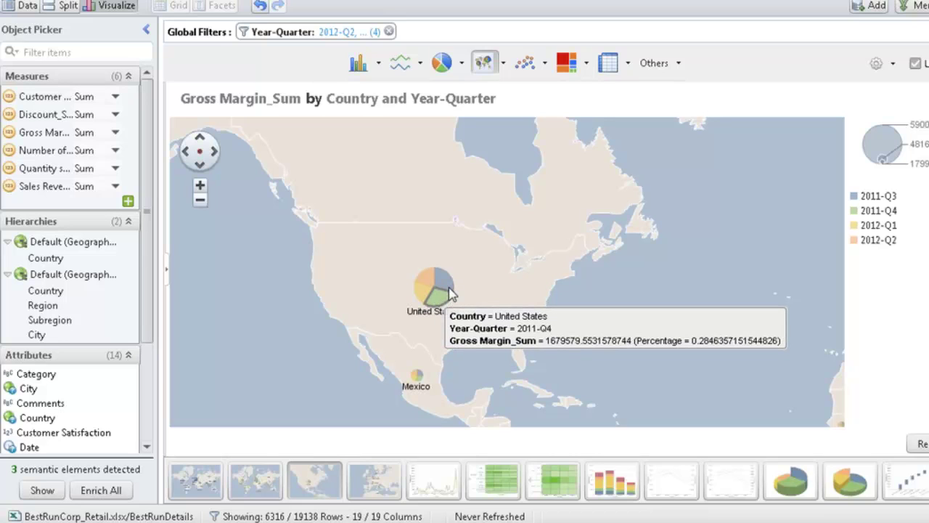
mouse_move(437, 287)
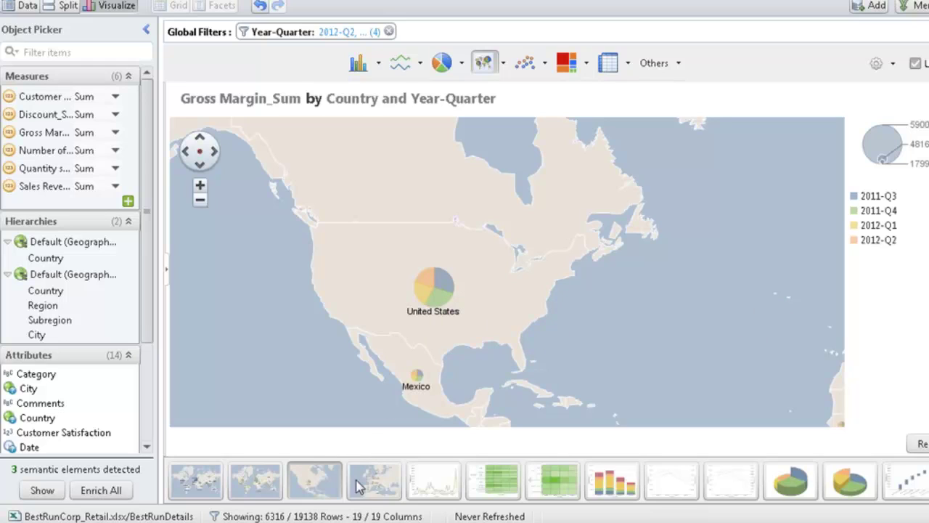
click(440, 479)
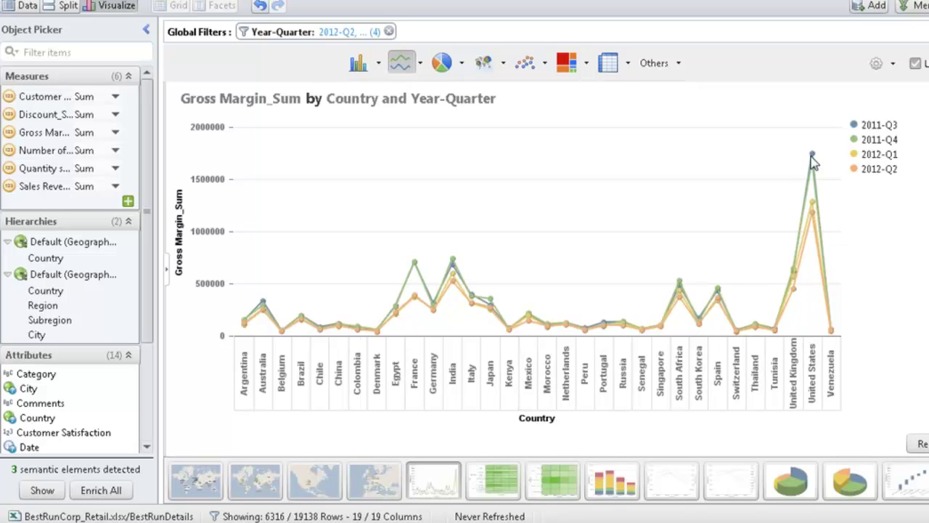
mouse_move(813, 157)
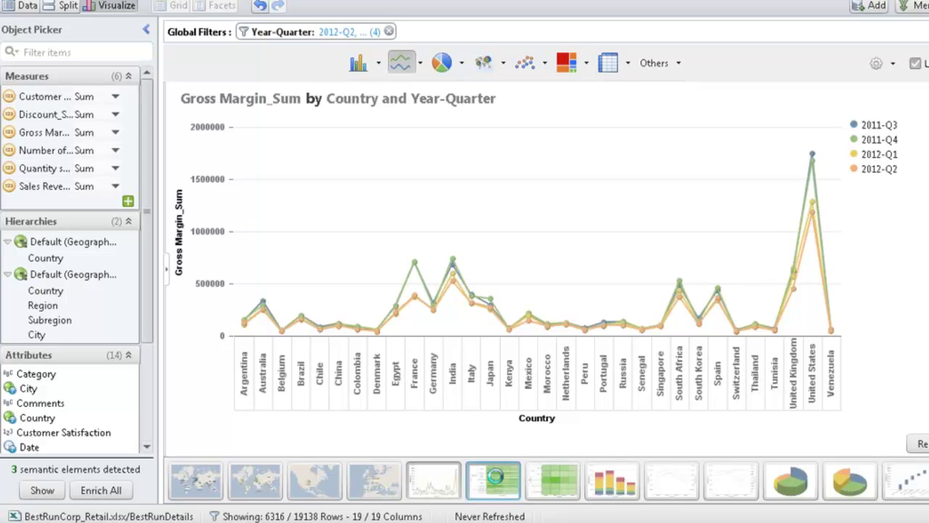
Show the heat map of Gross Margin by Year-Quarter and City, and filter the Country column to keep only USA and France
click(496, 482)
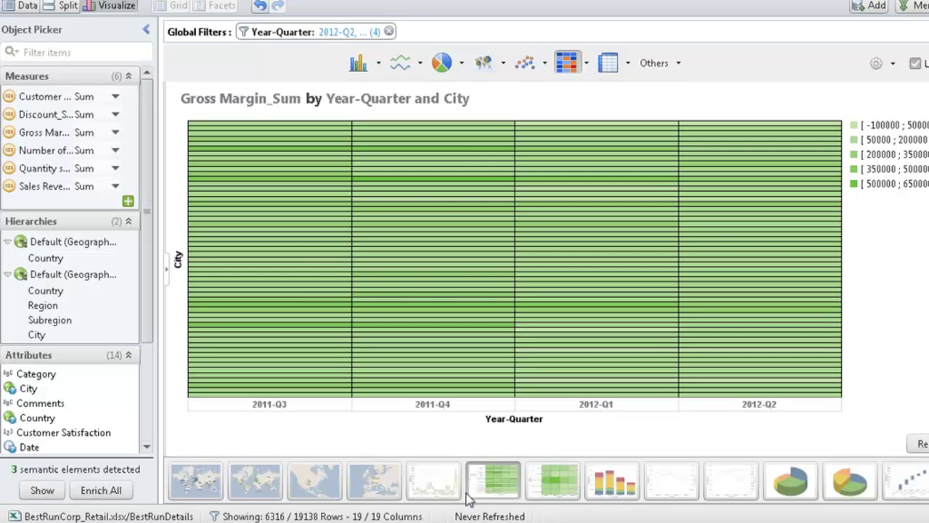
click(22, 8)
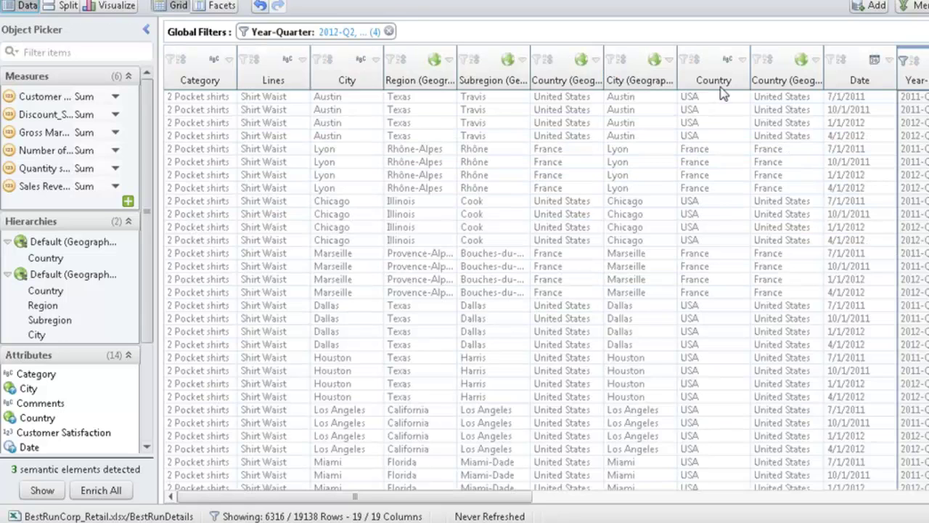
click(742, 61)
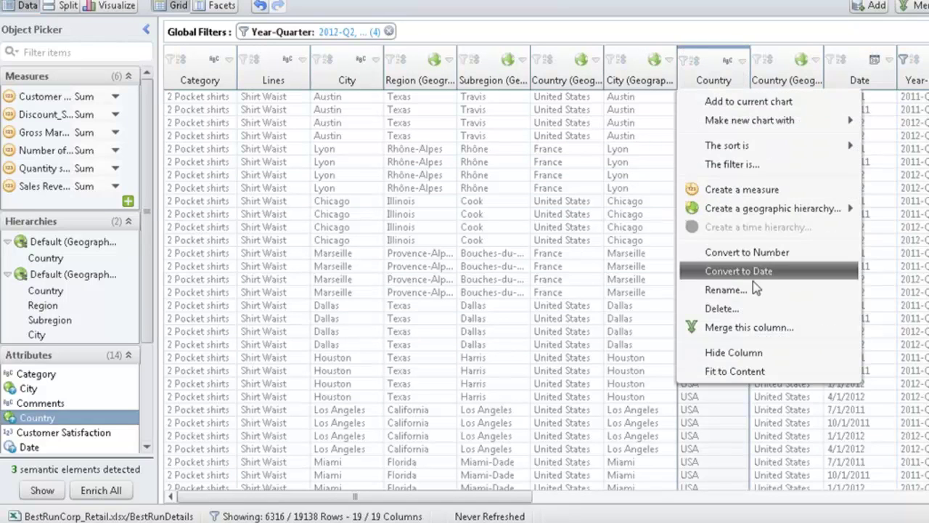
click(732, 164)
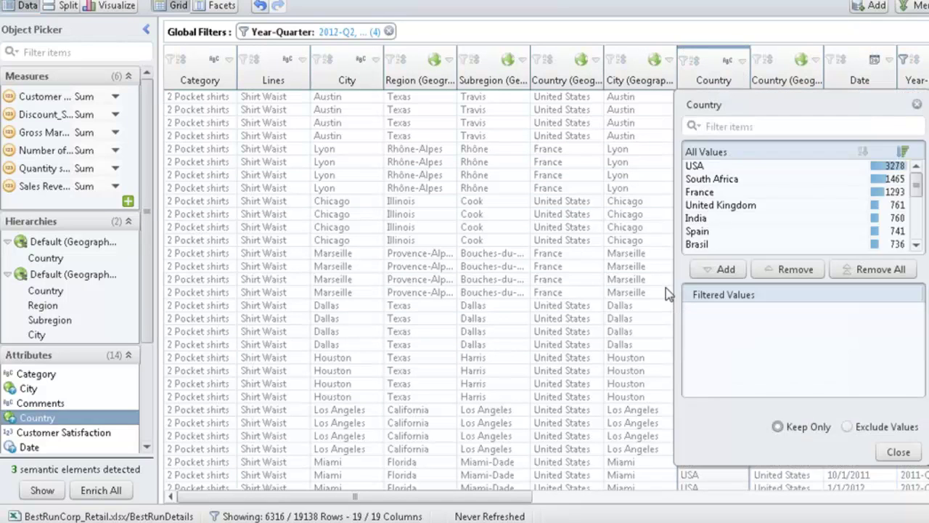
click(696, 166)
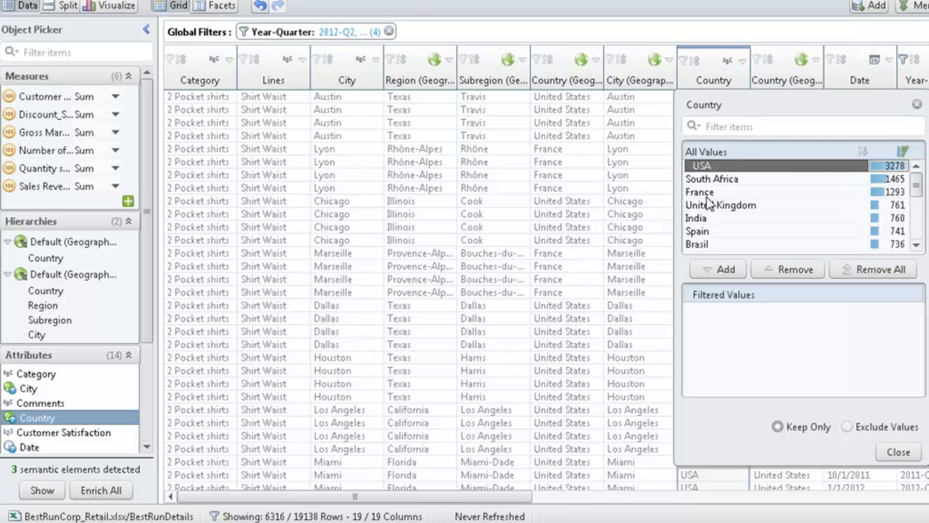
ctrl+click(706, 192)
click(718, 269)
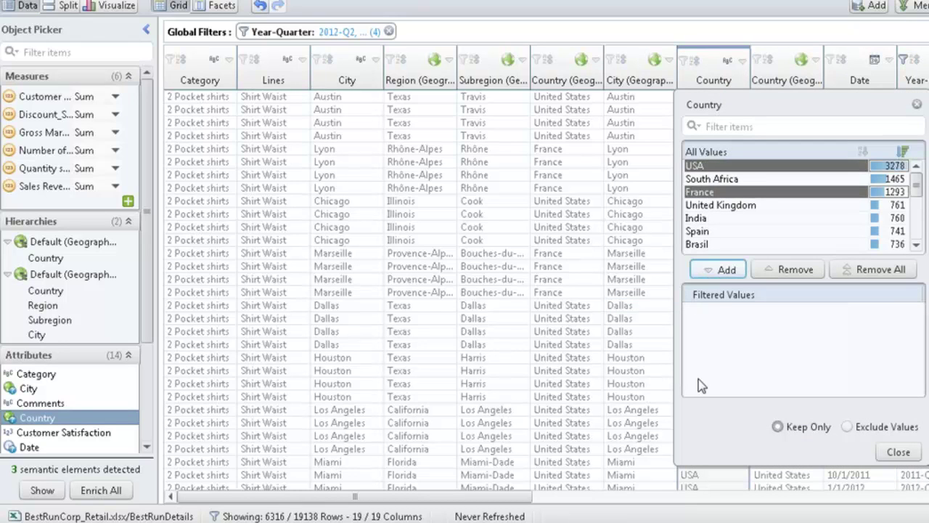
click(900, 452)
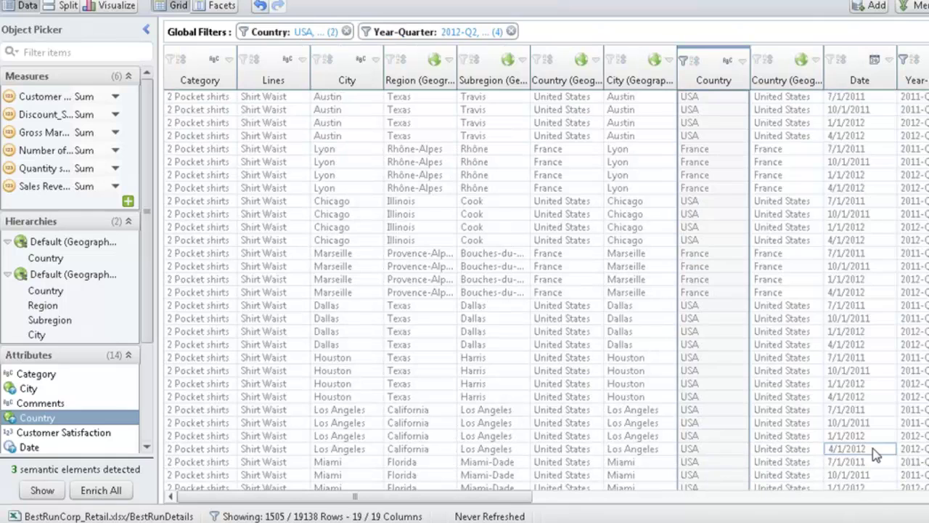
Examine the filtered Gross Margin heat map by Year-Quarter and City, and open its version limited to selected United States cities
click(113, 7)
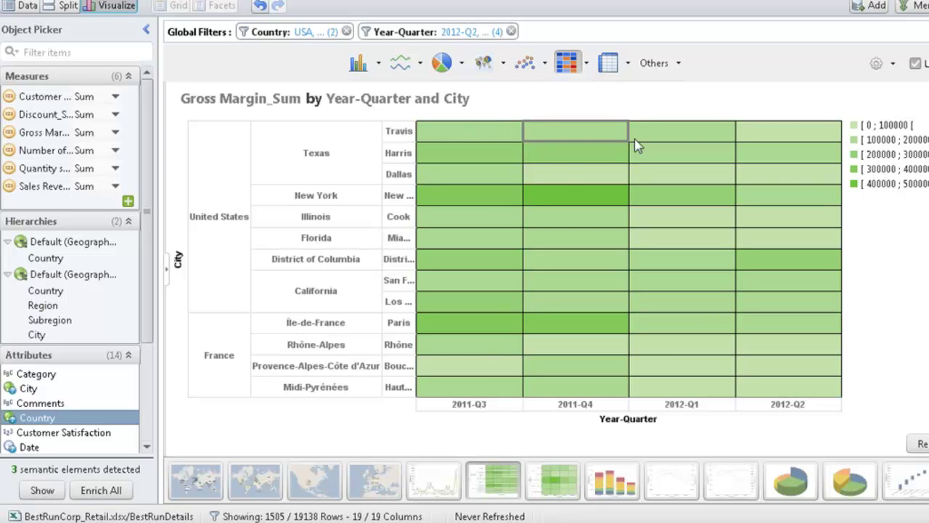
mouse_move(566, 172)
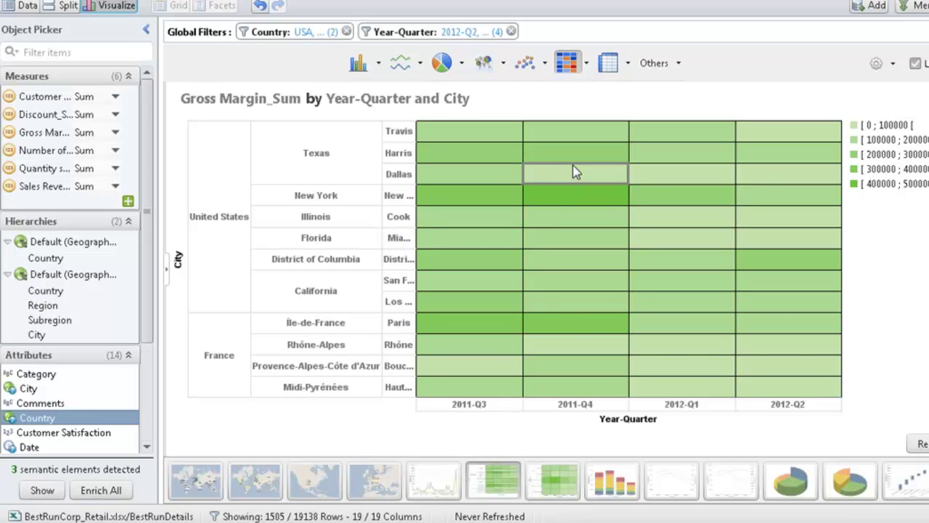
click(548, 487)
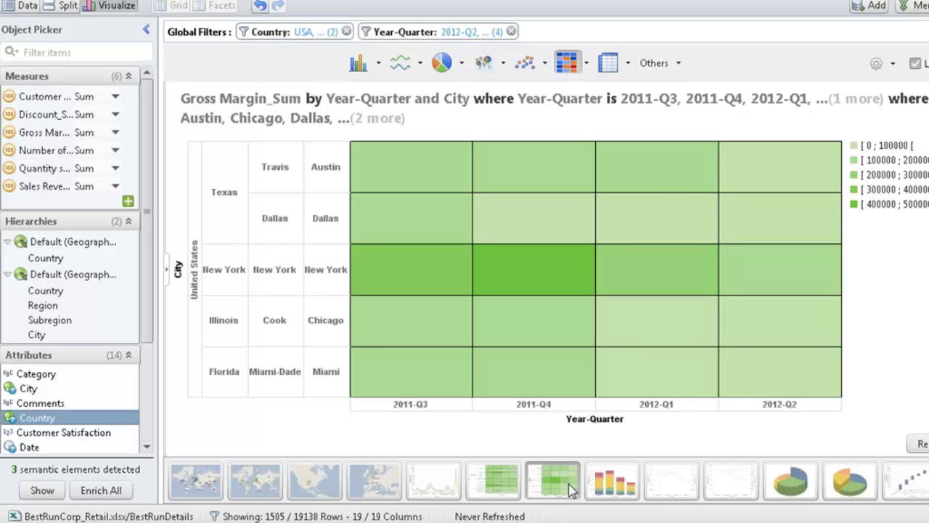
View the selected cities' Gross Margin as stacked columns, and as two-axis lines against Sales Revenue and against Discount
click(612, 483)
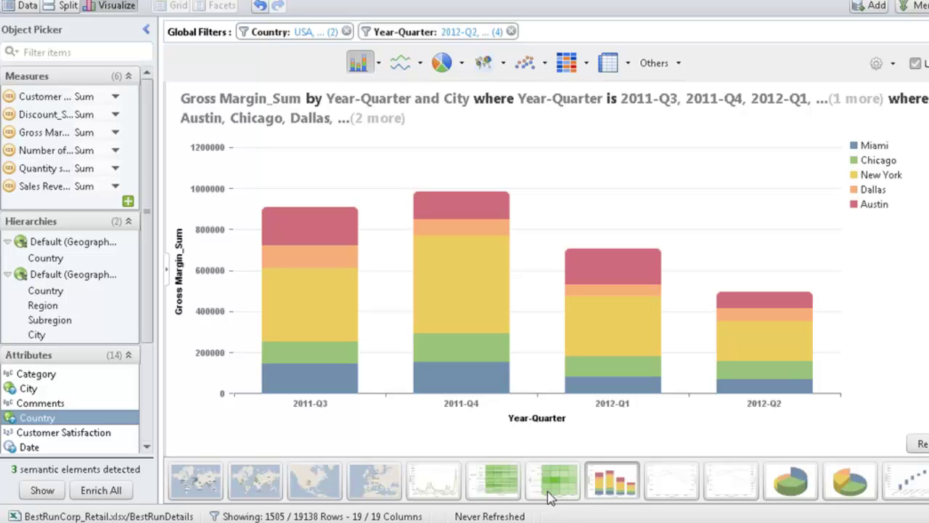
click(694, 493)
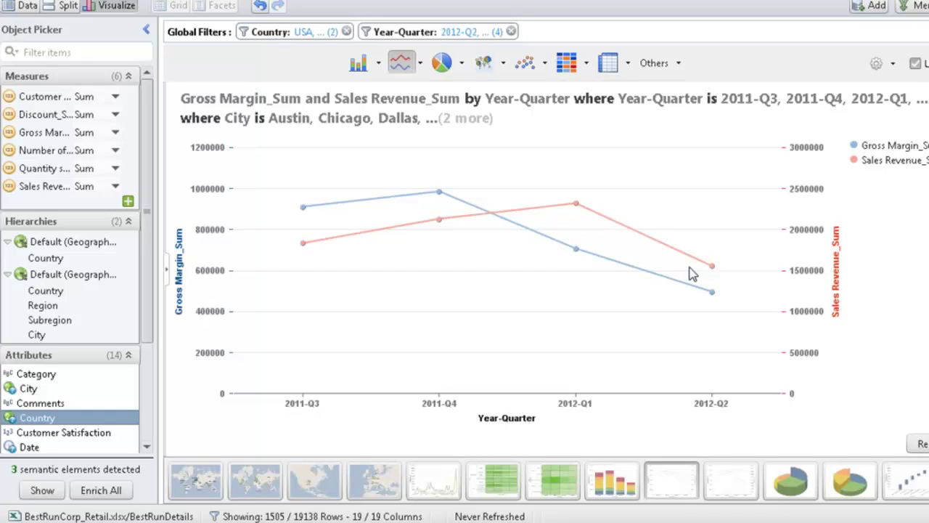
click(724, 489)
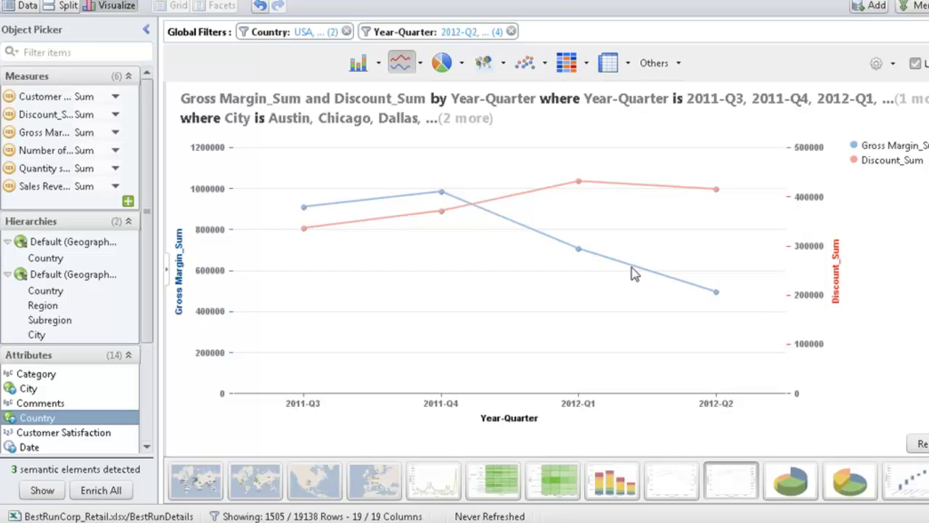
View the variable-depth pies combining Gross Margin by Year-Quarter with Sales Revenue and with Number of Issues reported
click(805, 491)
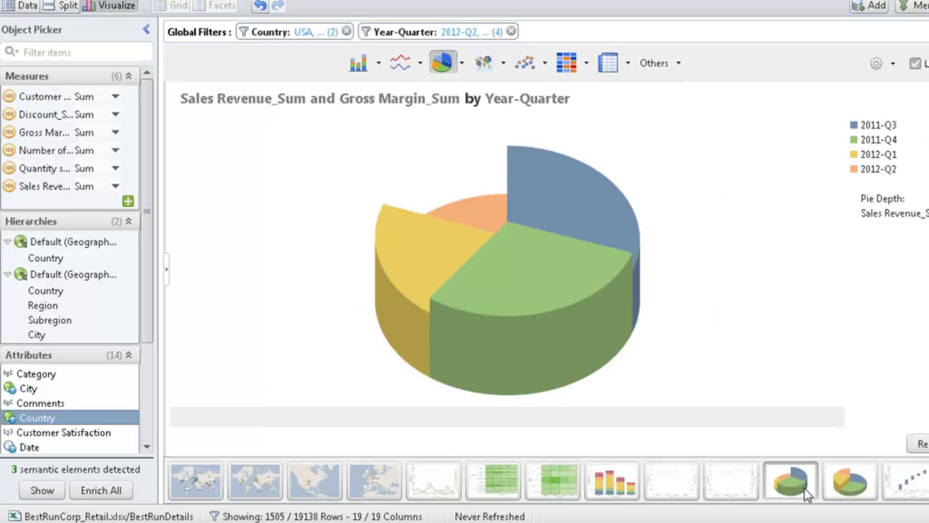
click(850, 481)
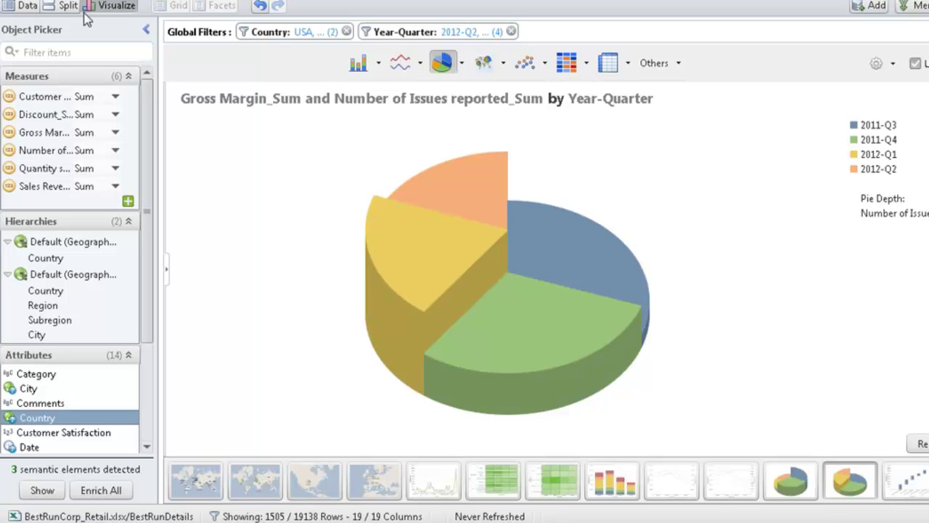
Check the Comments, Customer Satisfaction and Number of Issues reported columns in the data grid, and return to the issues pie to inspect its 2011-Q4 slice
click(20, 6)
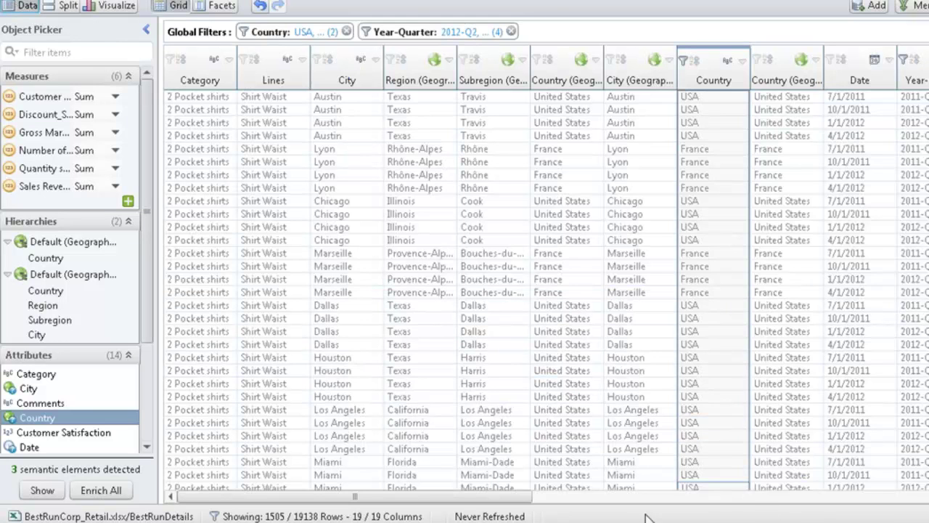
drag(504, 501, 859, 489)
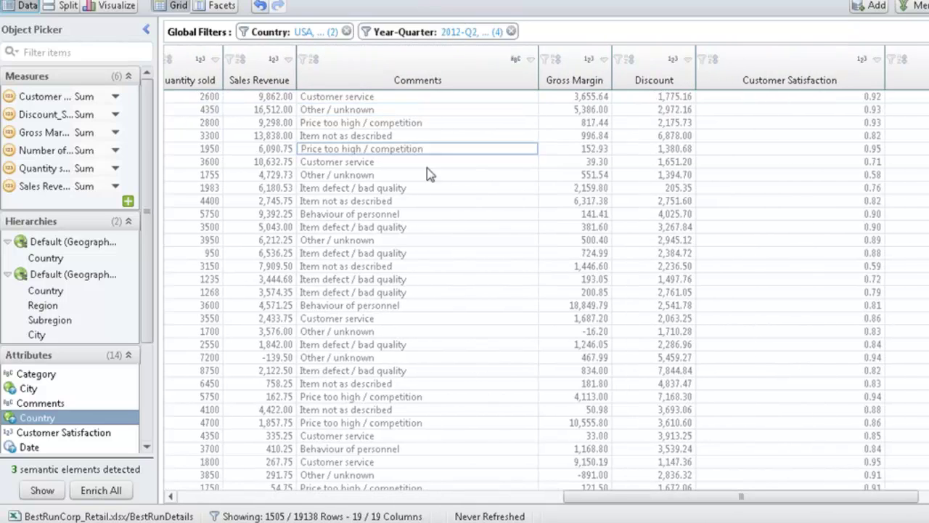
drag(729, 502, 785, 502)
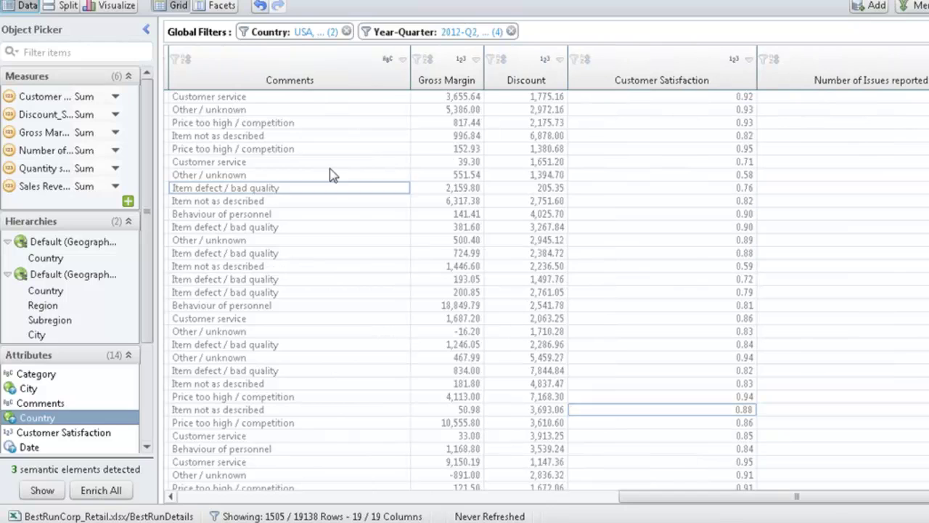
click(117, 6)
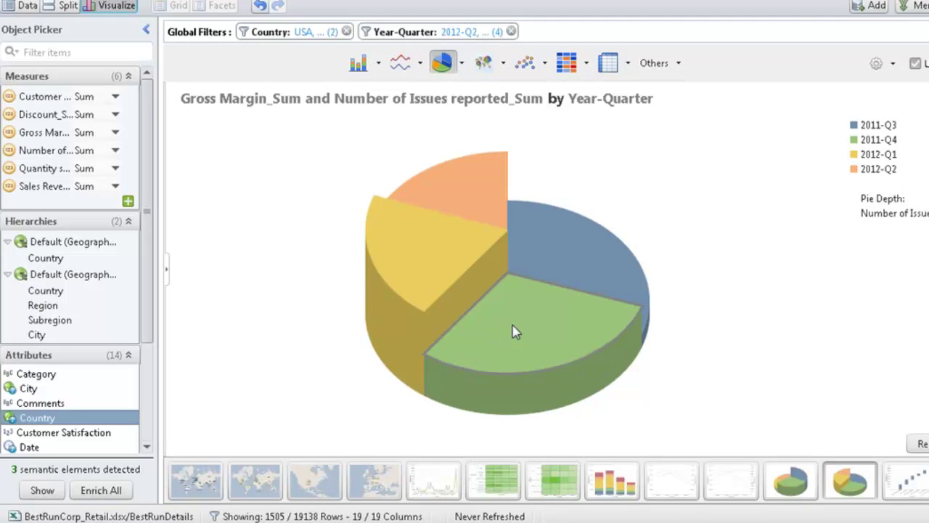
mouse_move(512, 331)
mouse_move(498, 357)
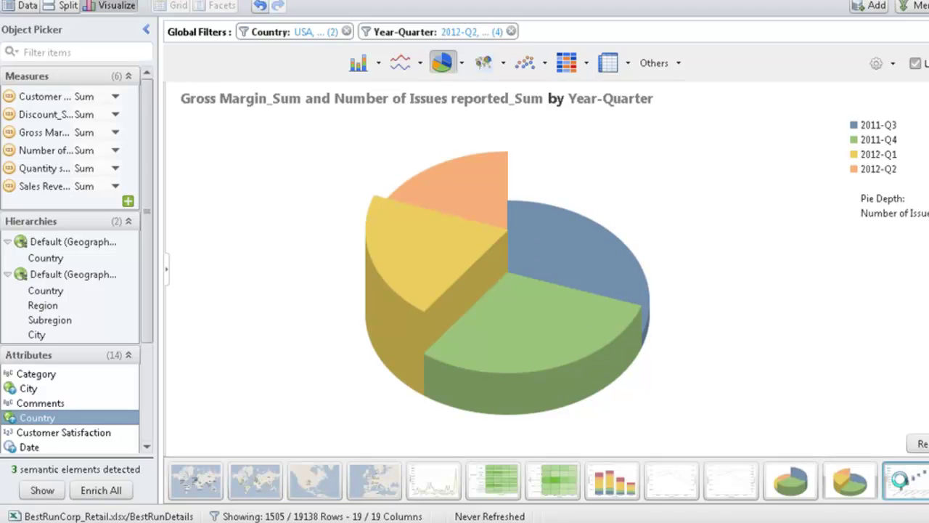
Examine the waterfall chart of Gross Margin by Comments, comparing it with the pie of Gross Margin and Number of Issues reported
click(903, 484)
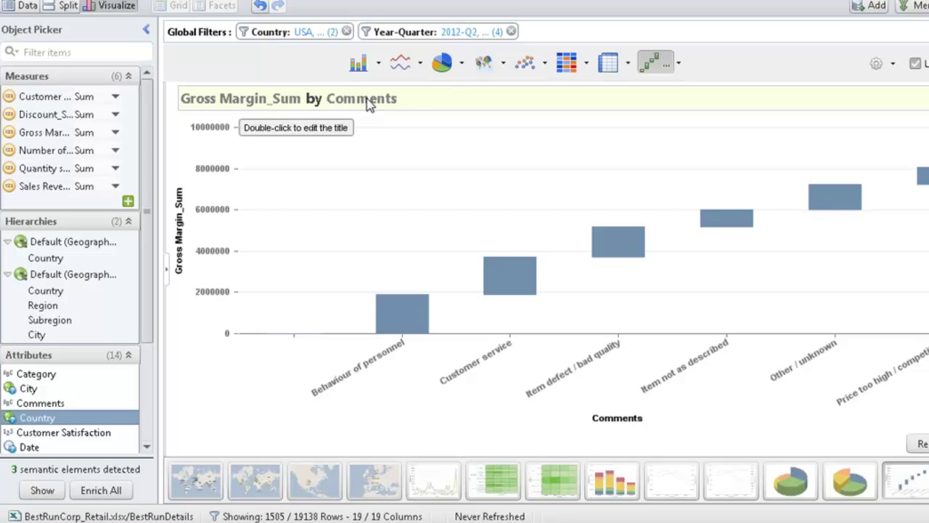
mouse_move(416, 321)
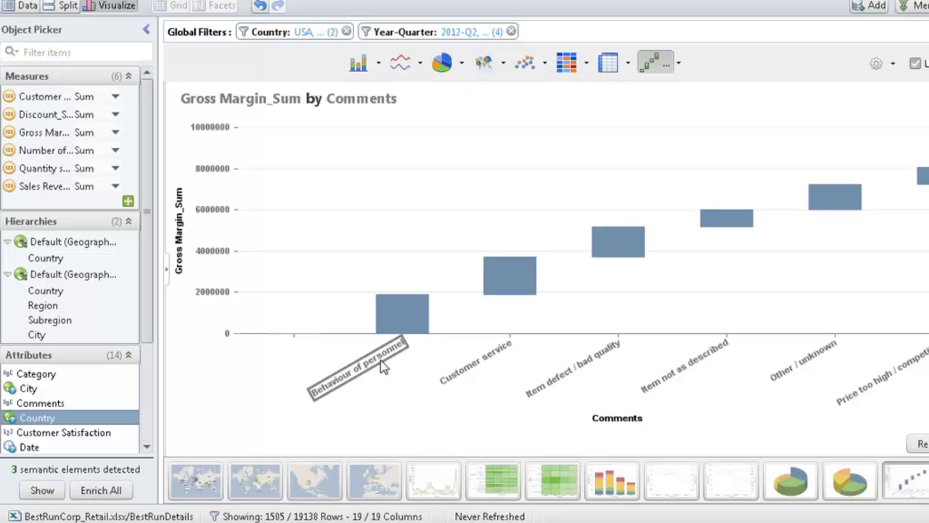
click(851, 481)
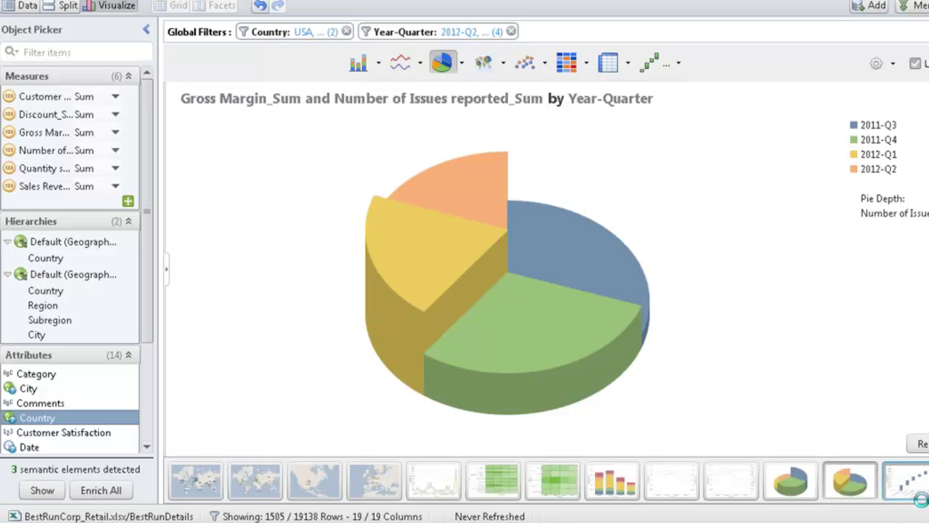
click(916, 498)
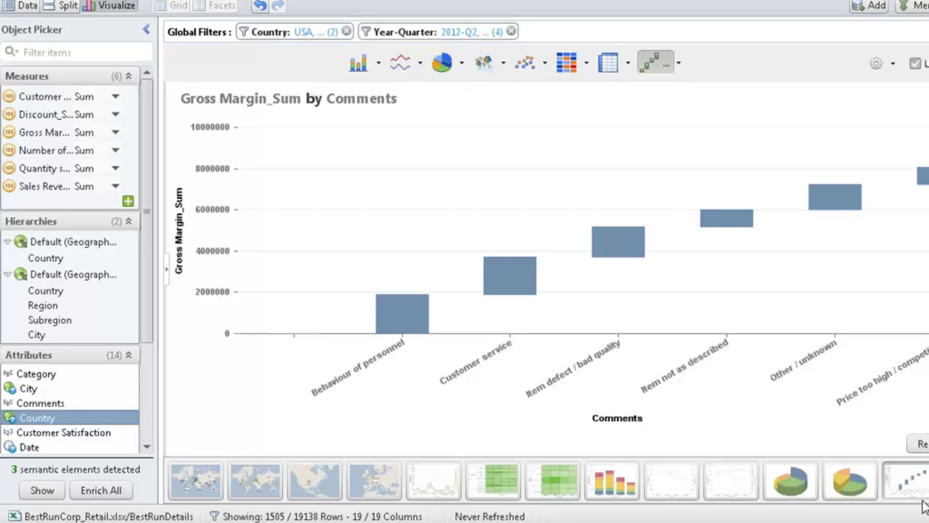
Open the tag cloud of Gross Margin by Manager and inspect the relative size of the managers' names
click(911, 483)
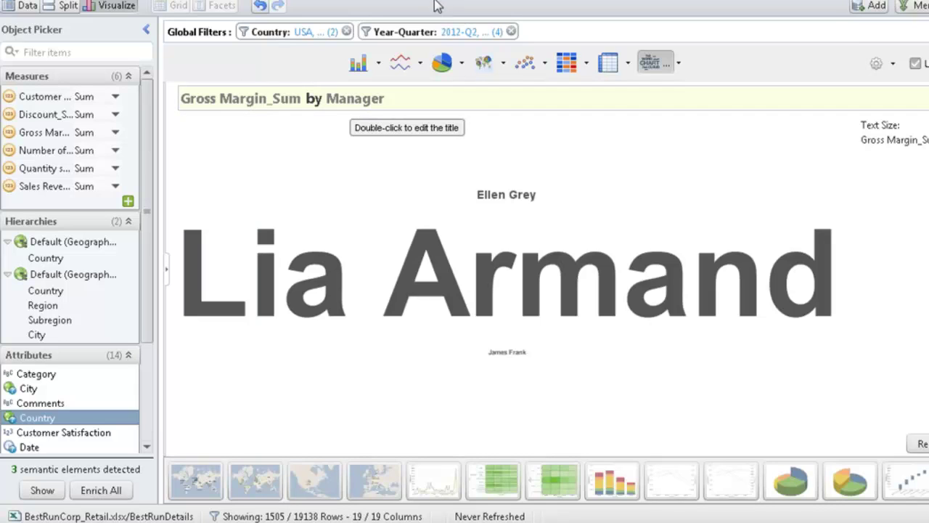
mouse_move(361, 305)
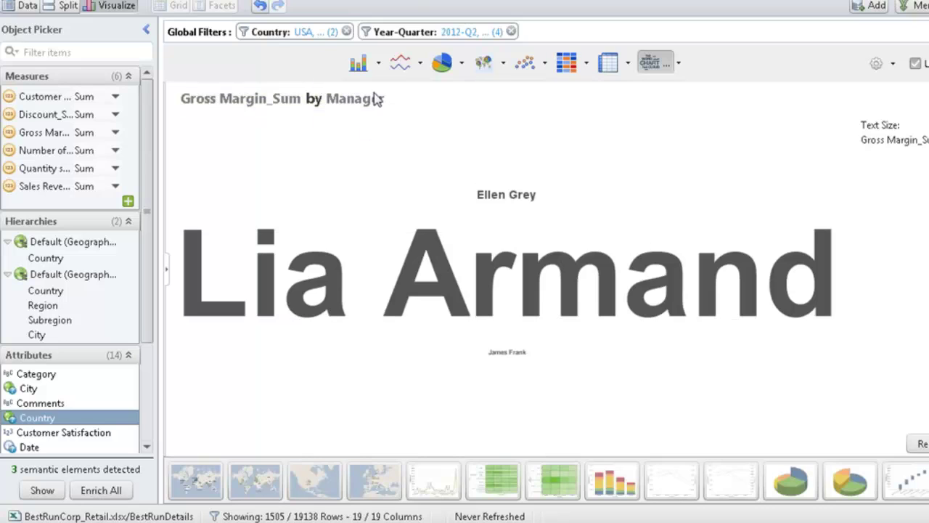
mouse_move(448, 265)
Open the two-axis line chart of Gross Margin and Sales Revenue by Year-Quarter and review the available column, line, pie and geographic chart types
click(612, 480)
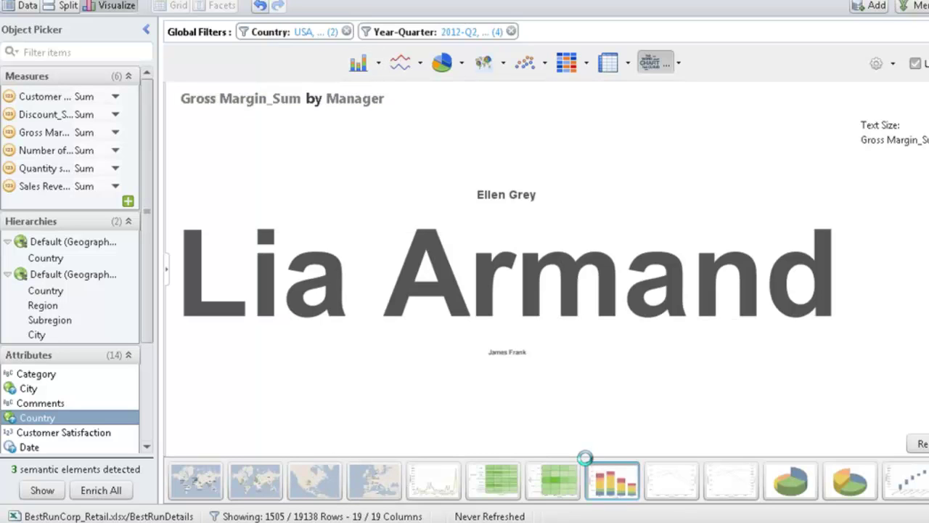
click(672, 480)
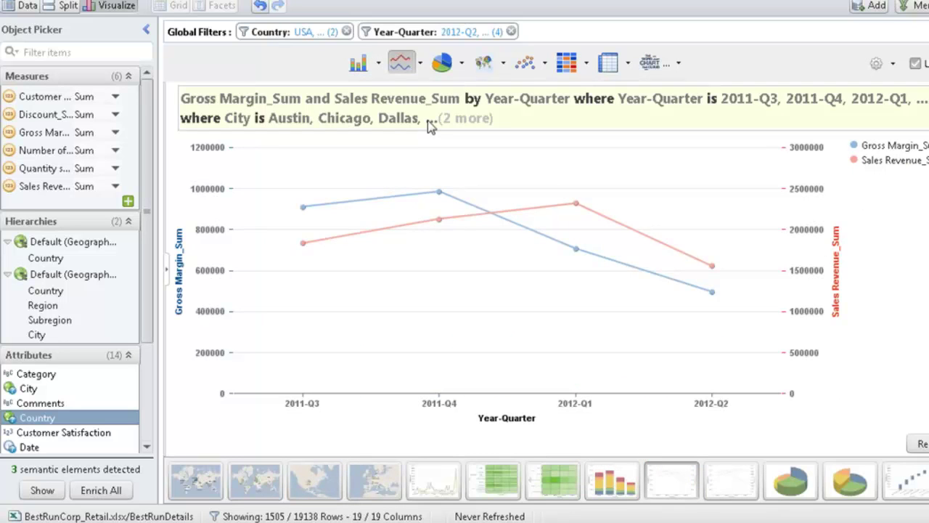
click(359, 67)
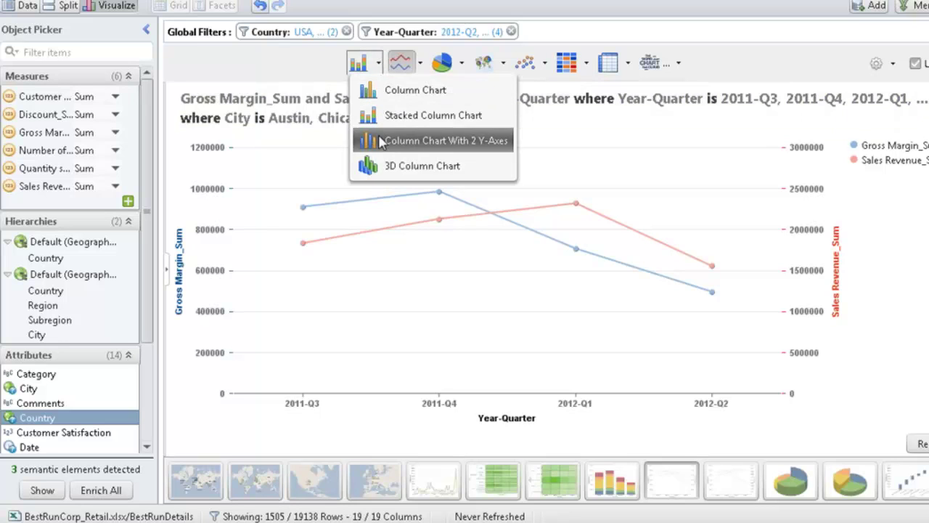
click(420, 64)
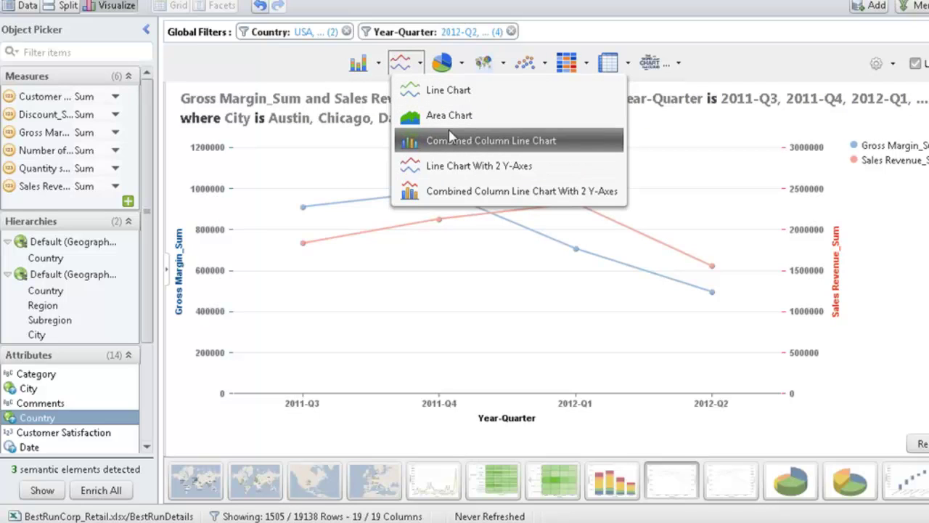
click(462, 64)
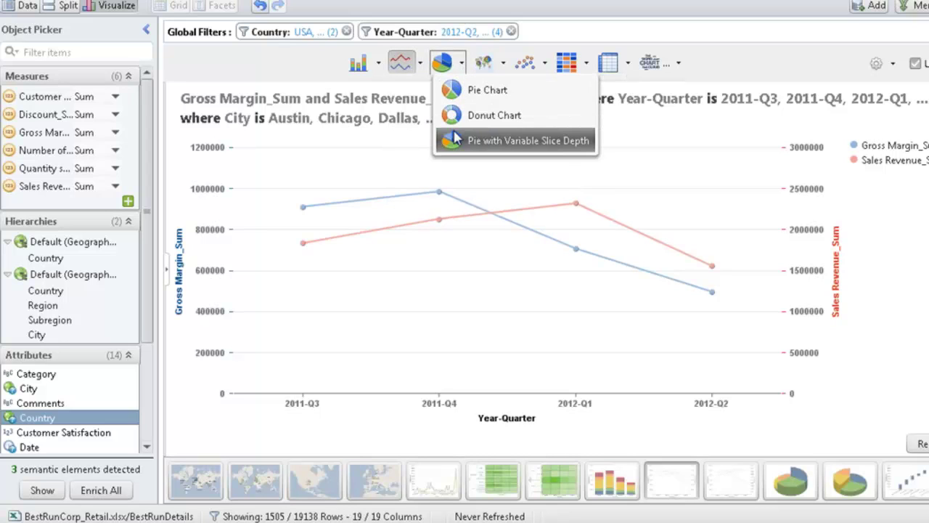
click(503, 64)
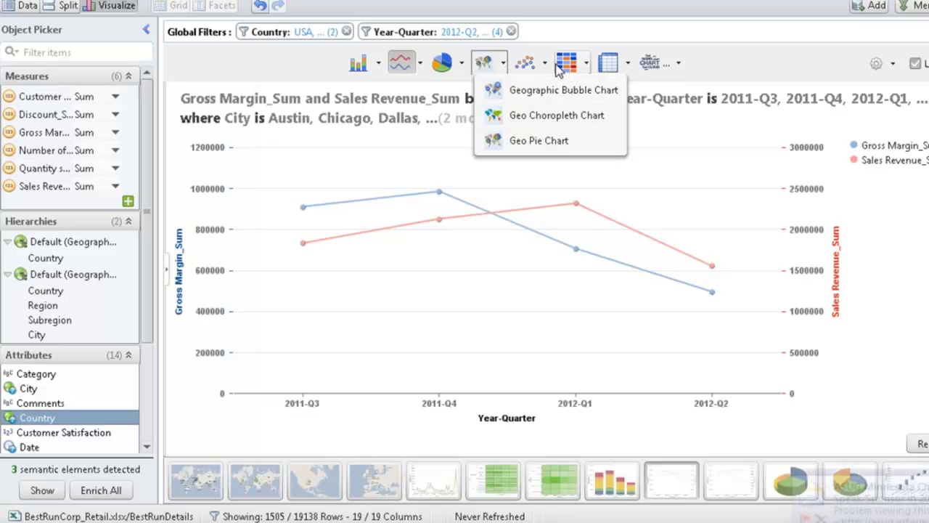
Revisit the saved Gross Margin charts: the bubble map by Country, the line chart by Country and Year-Quarter, and the waterfall by Comments
click(214, 488)
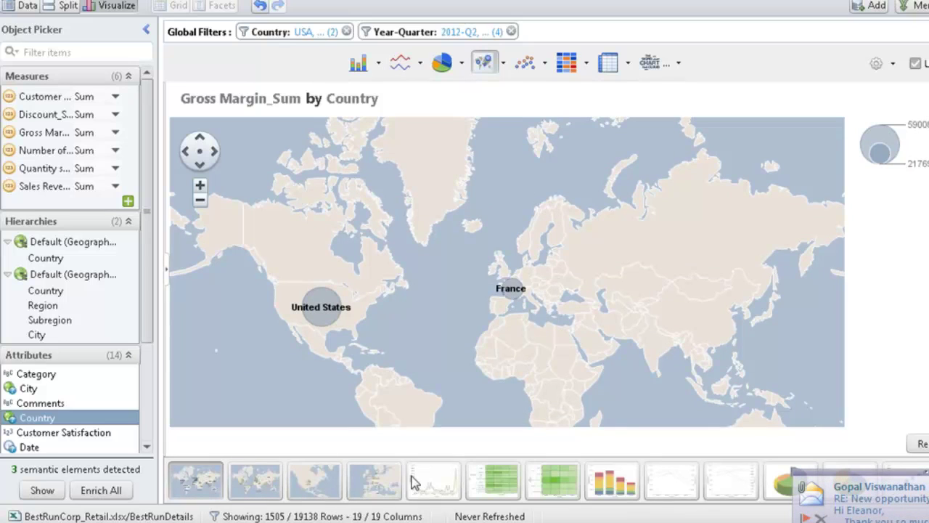
click(436, 480)
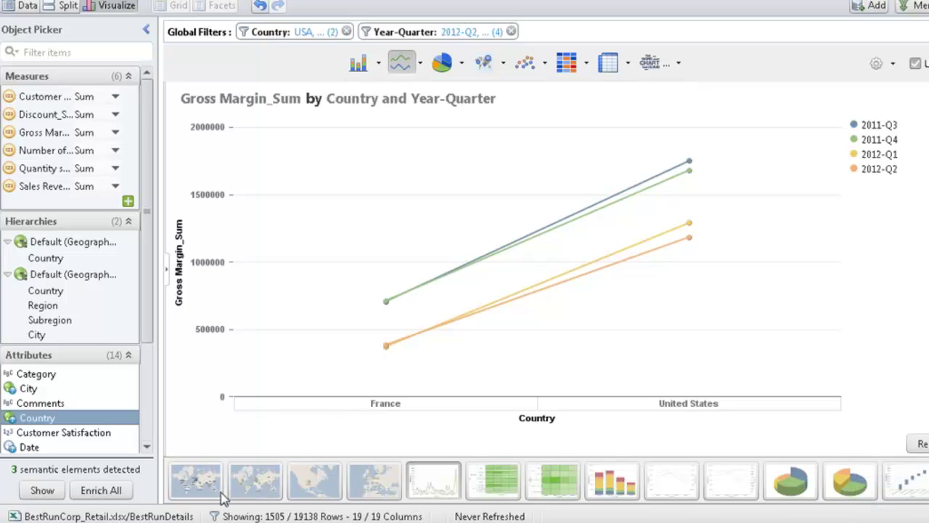
click(910, 487)
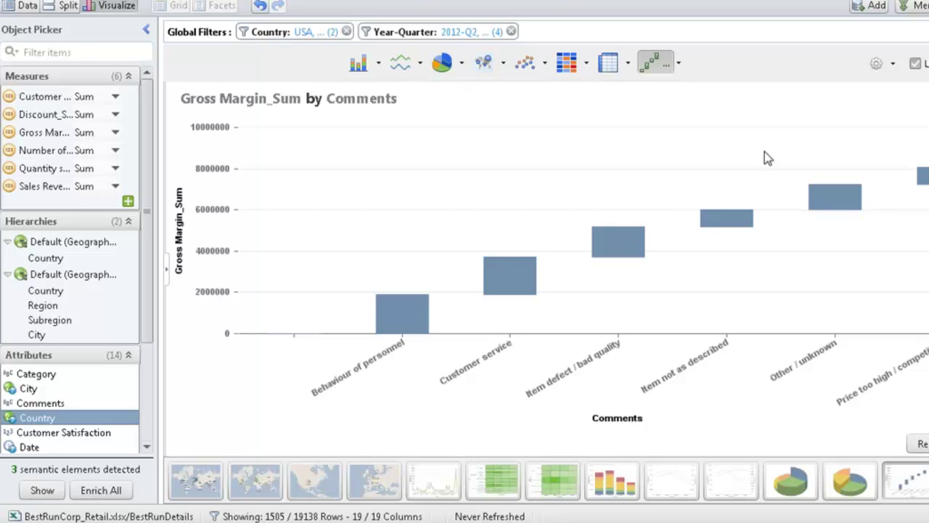
Switch to SAP HANA Studio, collapse the Content folder and expand Catalog to view the database schemas of NDB
key(super)
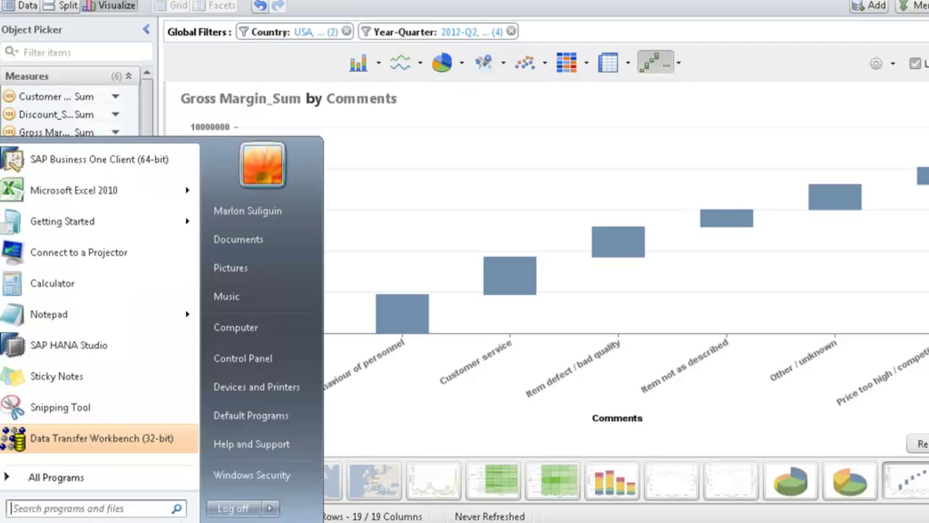
key(Escape)
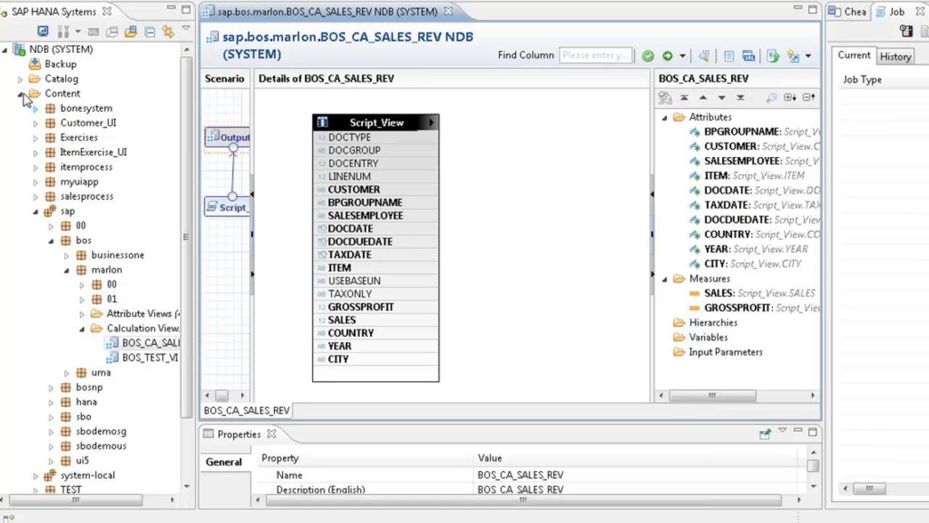
click(21, 93)
click(21, 79)
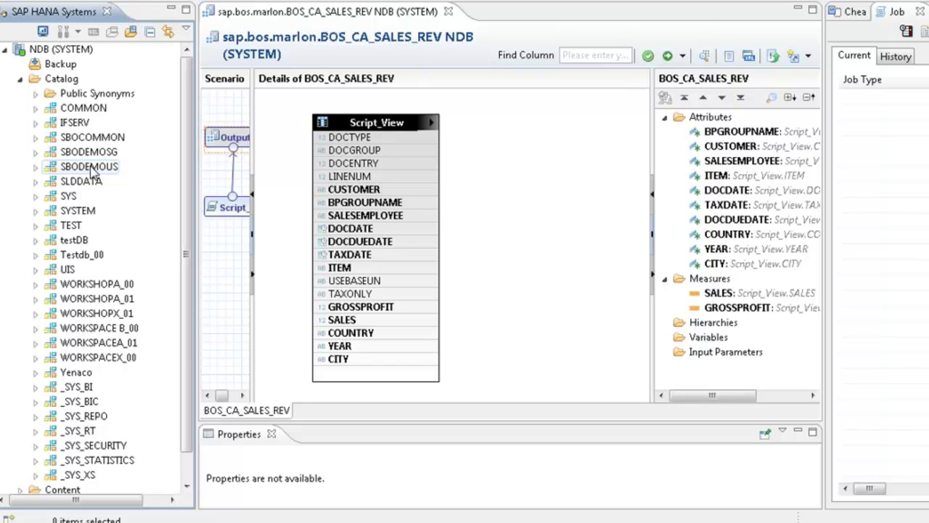
Open the Backup editor of the NDB system and view its configuration settings
click(64, 65)
click(69, 65)
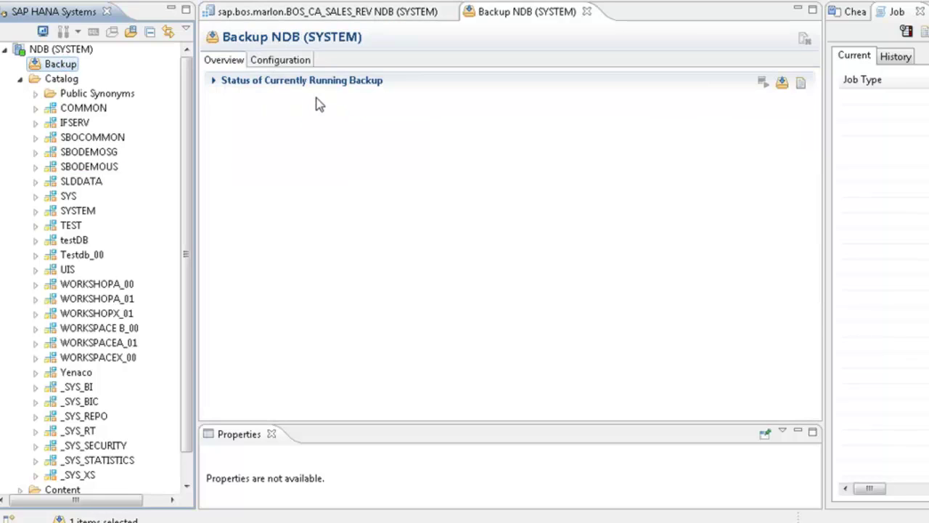
click(290, 60)
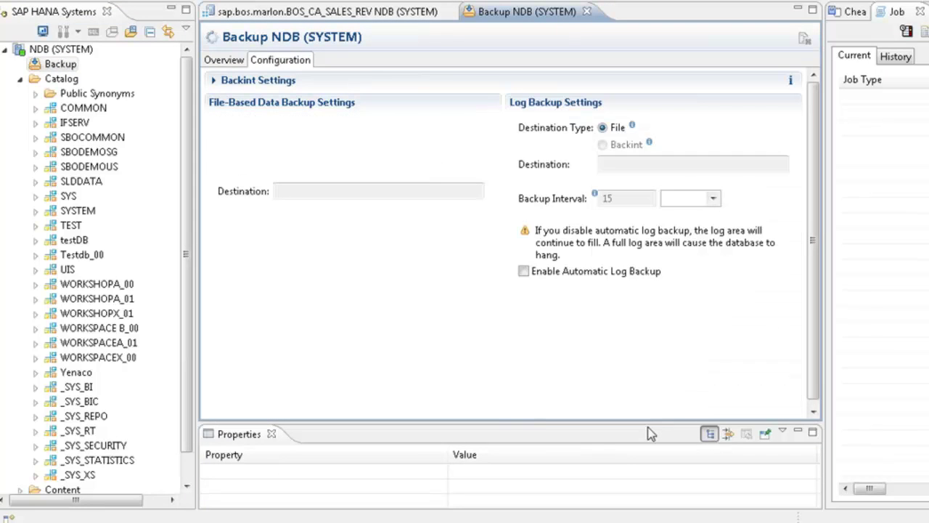